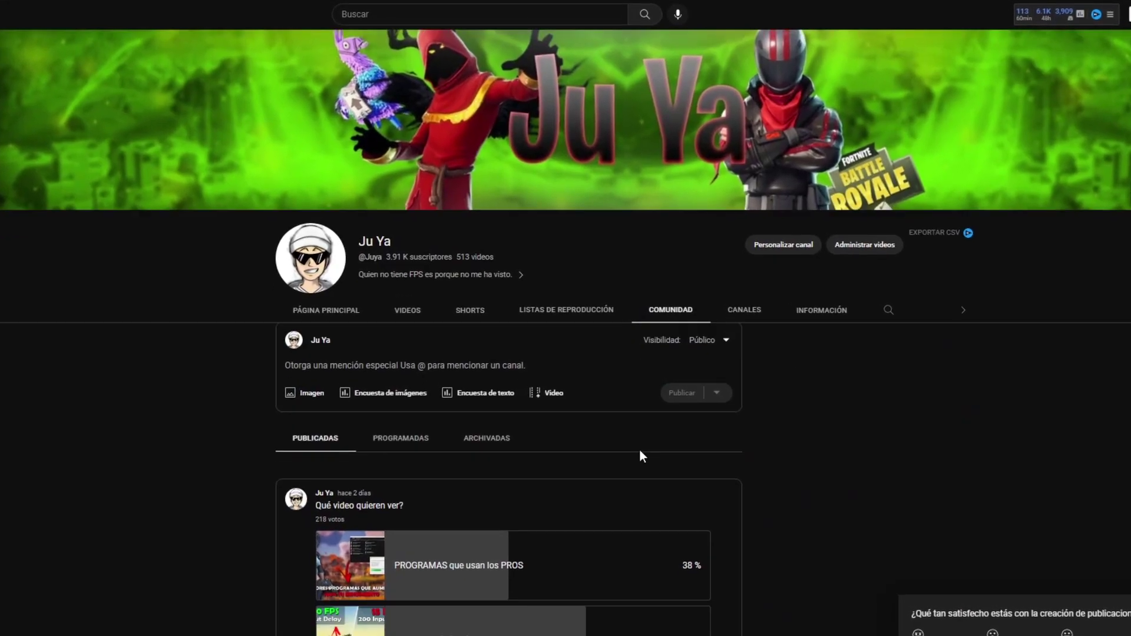
Subscribe to the channel of the Fortnite internet speed video and set its notifications to Todas
scroll(642, 456, down, 3)
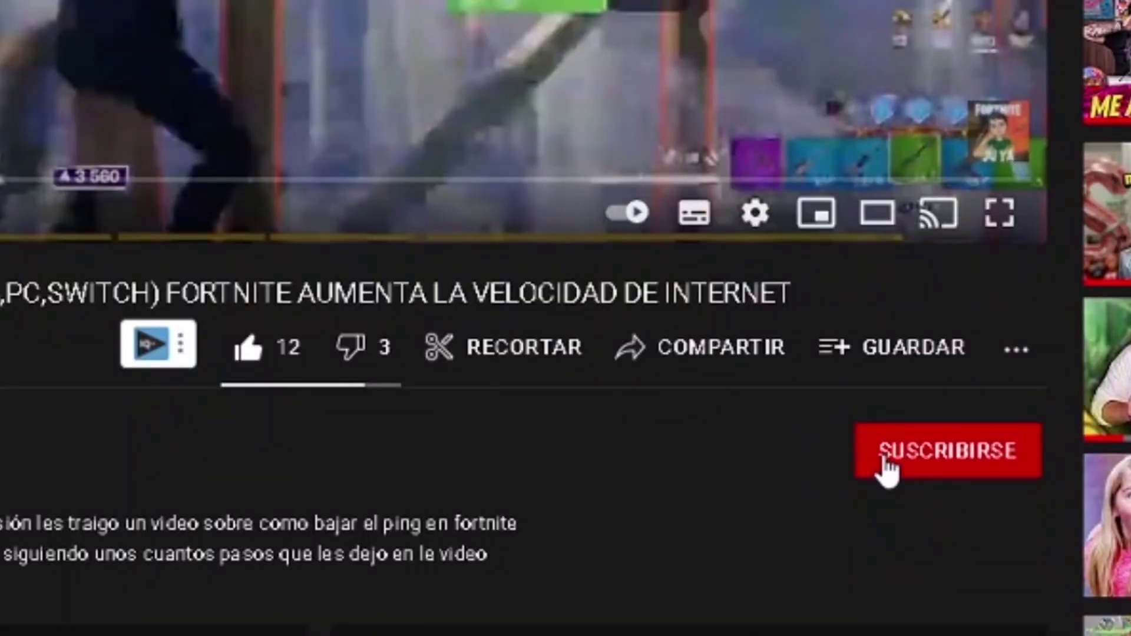
click(888, 465)
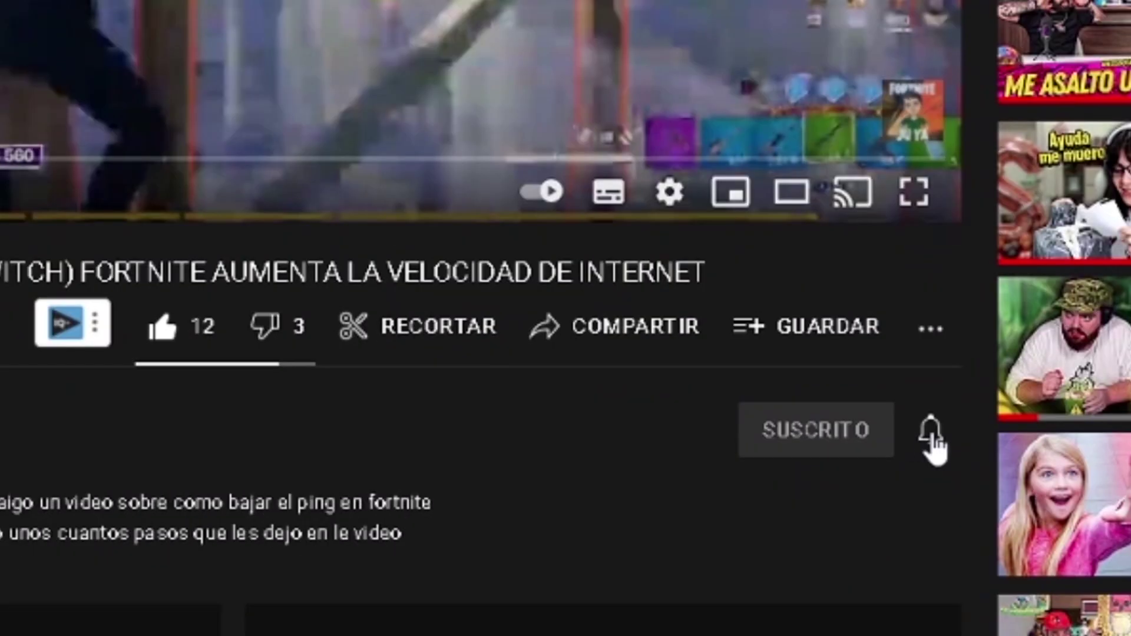
click(1016, 452)
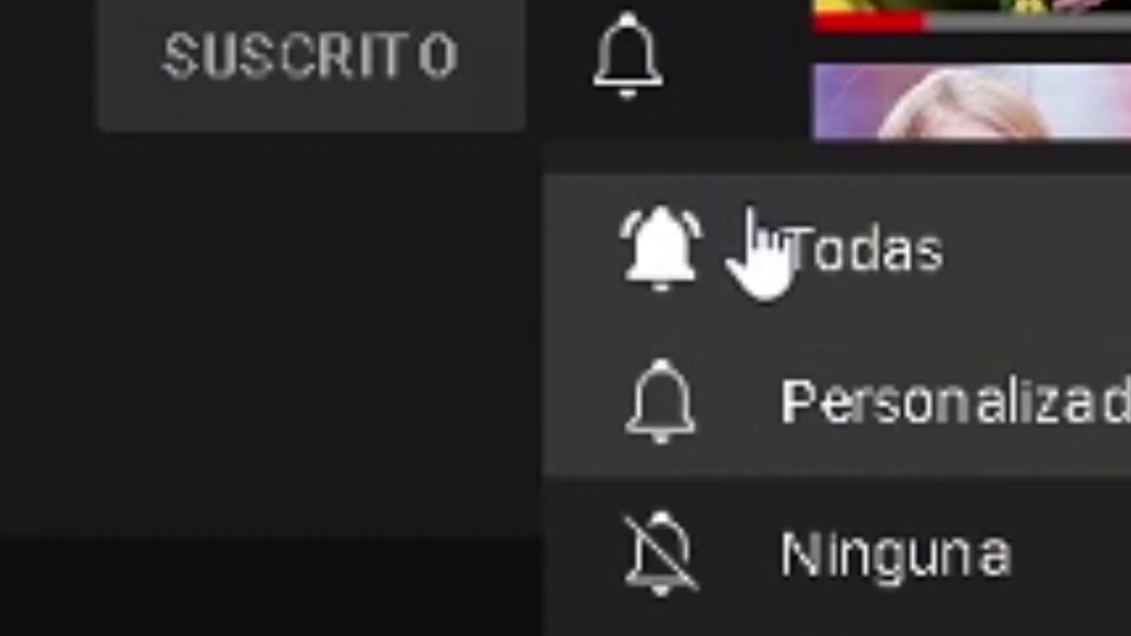
click(781, 237)
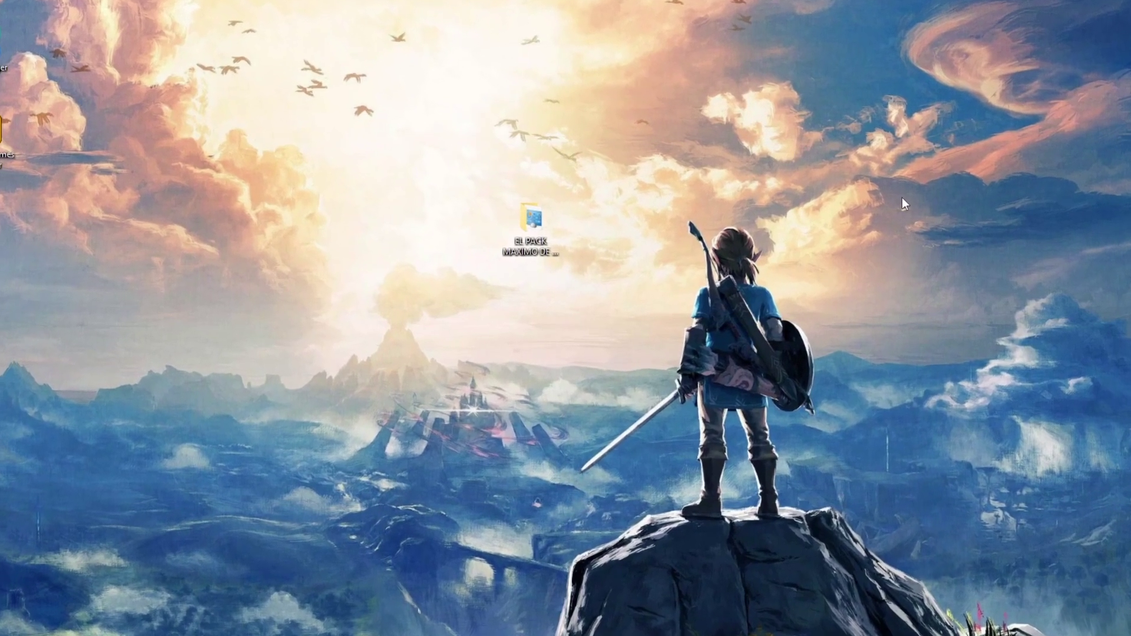
Open the EL PACK MAXIMO DE OPTIMIZACION DEL 2023 folder from the desktop
drag(645, 159, 704, 29)
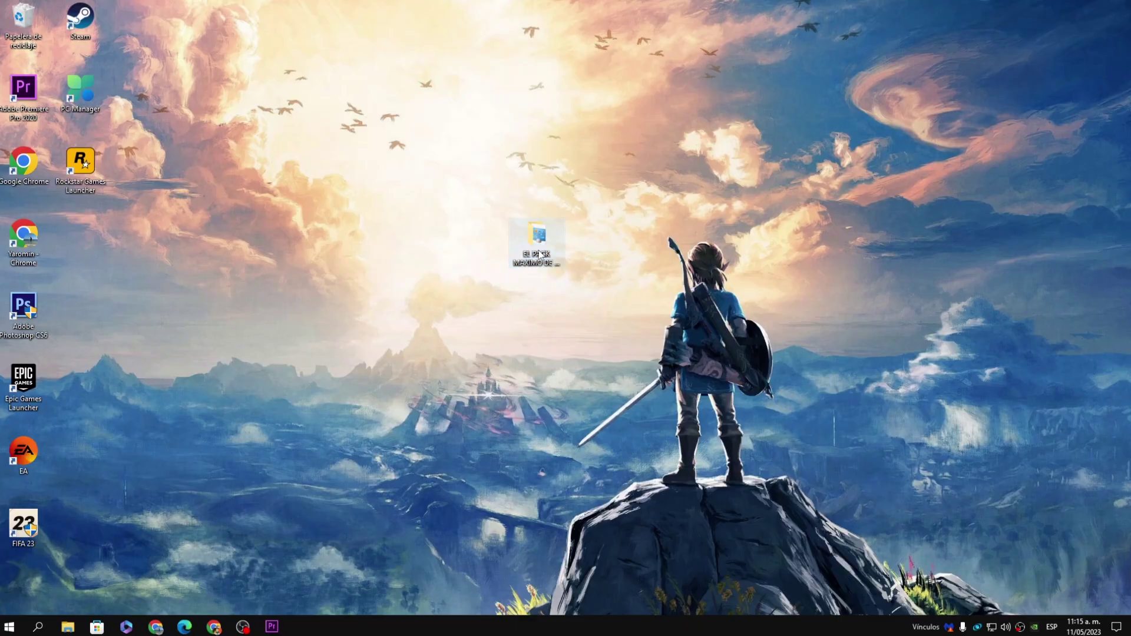
double_click(511, 177)
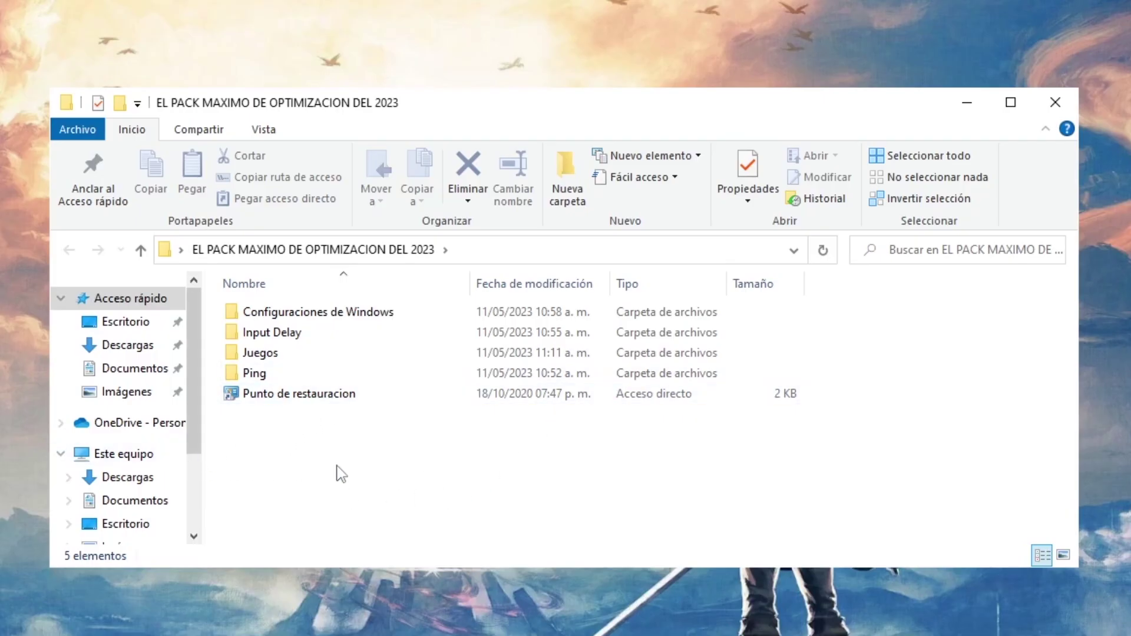
drag(411, 446, 759, 445)
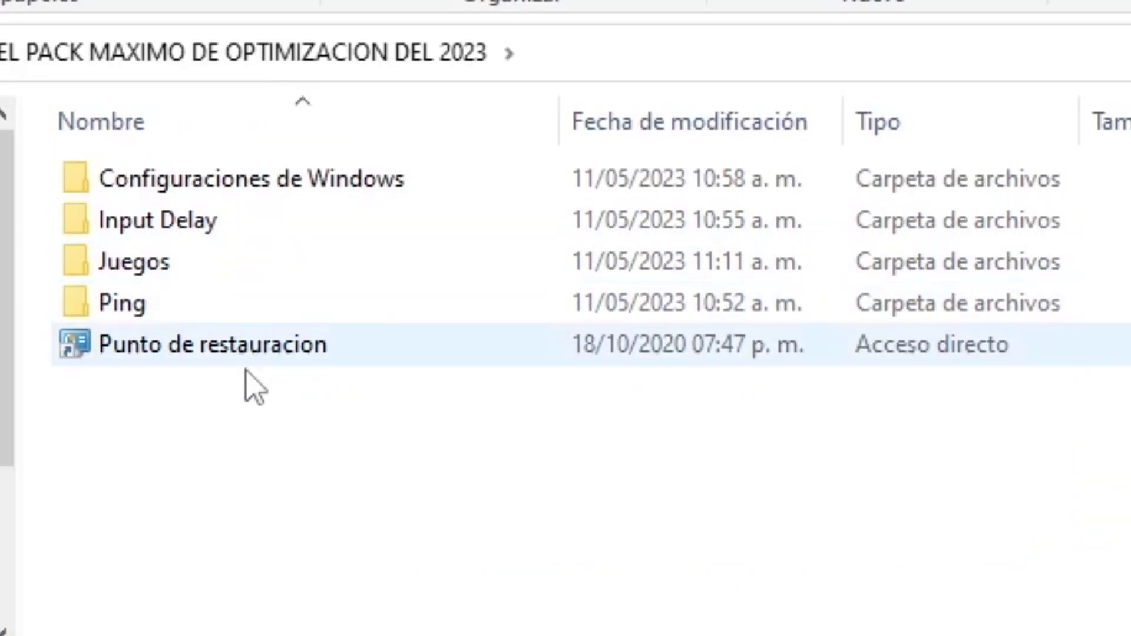
Launch the Punto de restauracion shortcut and create a system restore point with the description SDFGSDFG
click(296, 394)
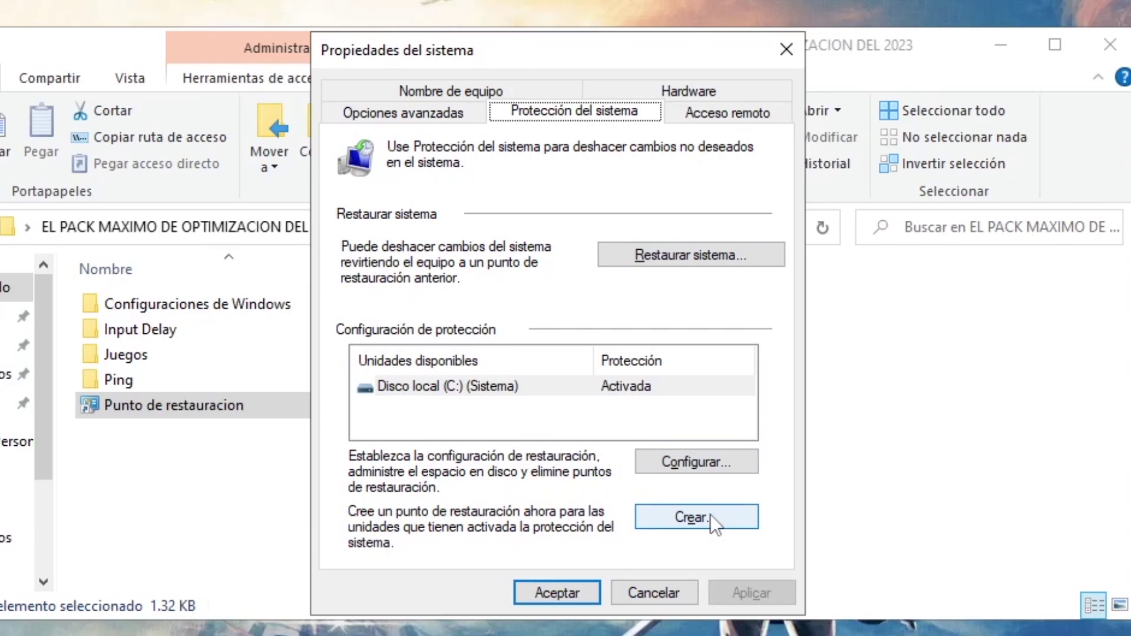
click(711, 517)
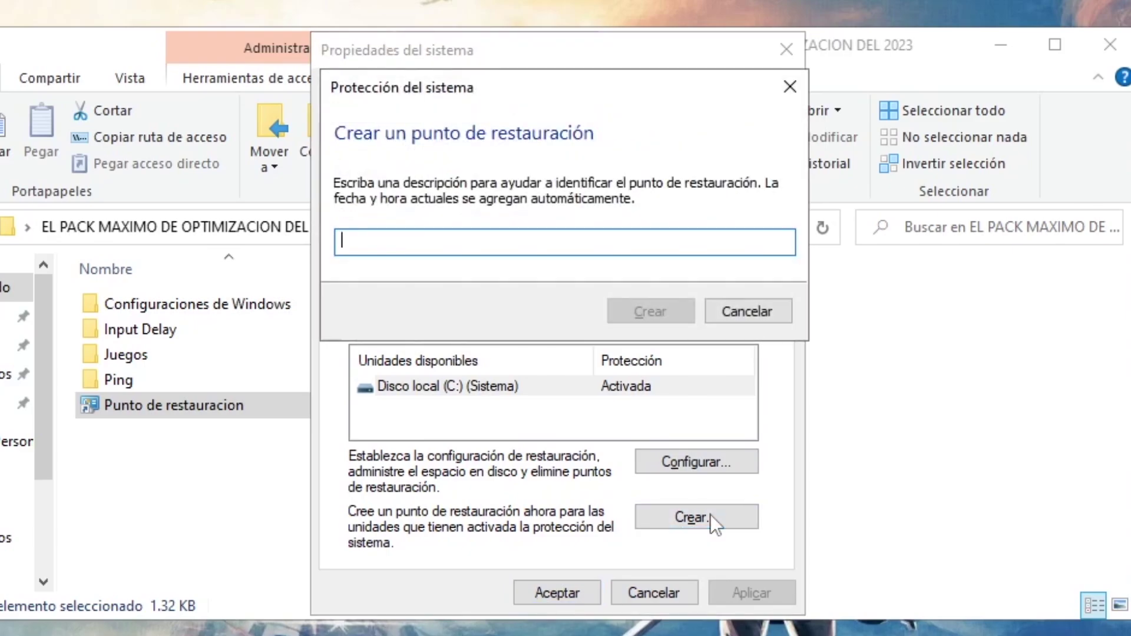
text(SDFGSDFG)
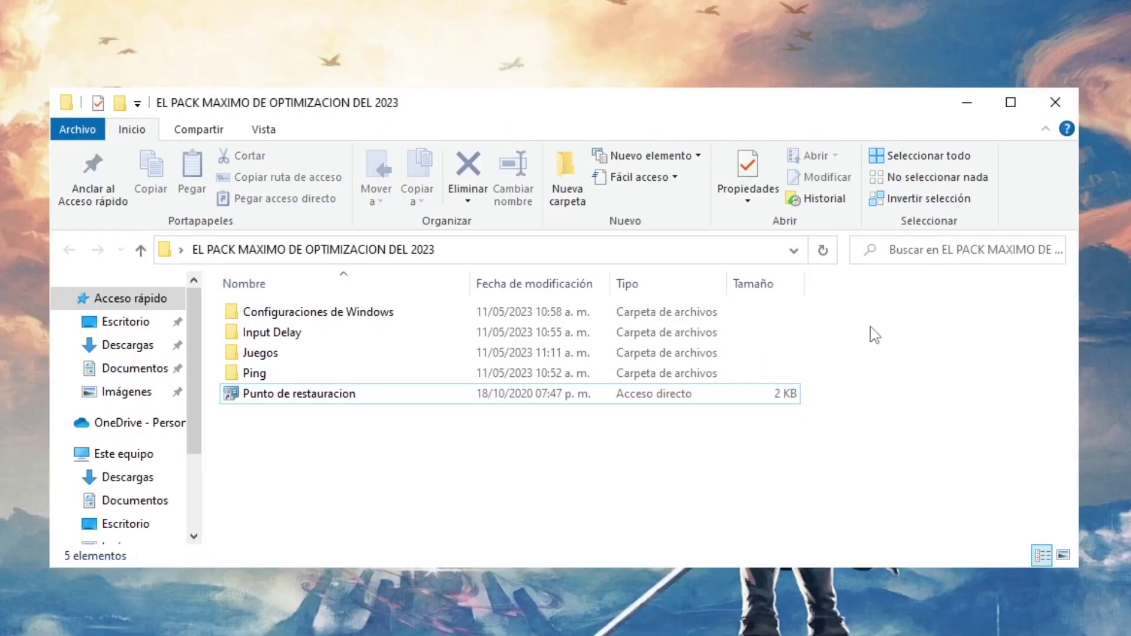
Open the Configuraciones de Windows folder and go into its Optimizacion del registro subfolder
drag(924, 318, 707, 389)
click(664, 498)
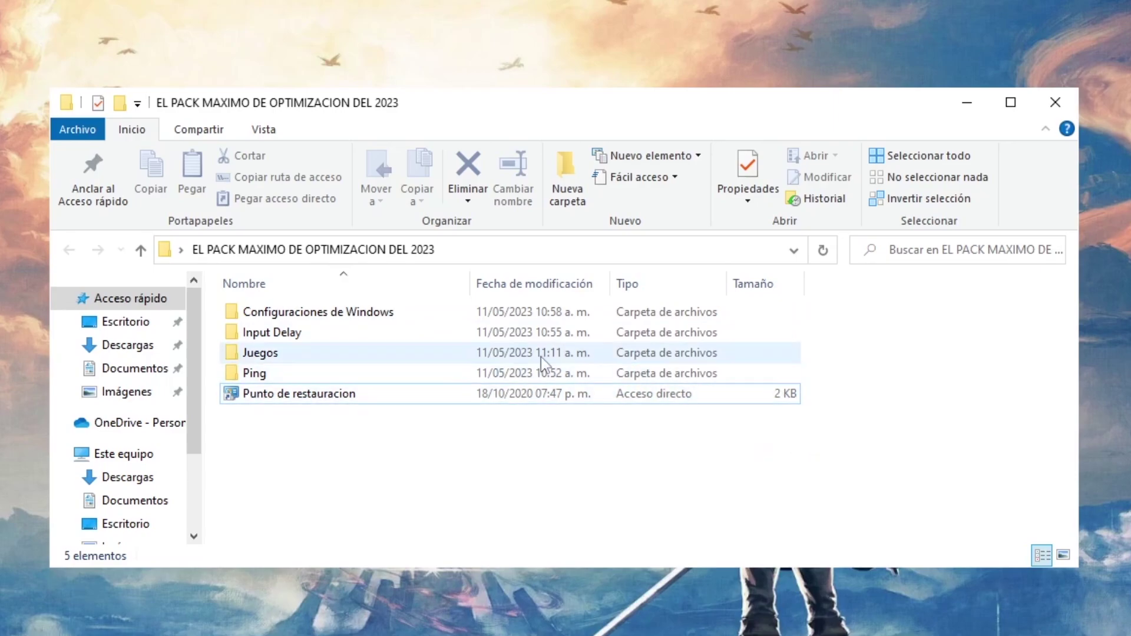
double_click(441, 315)
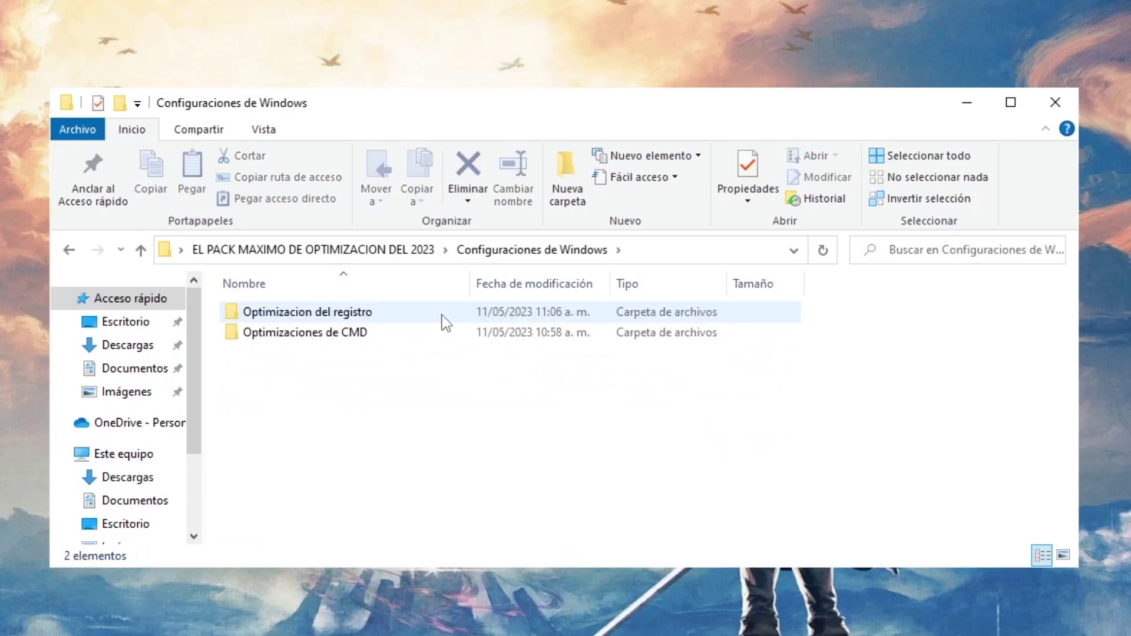
drag(319, 411, 938, 351)
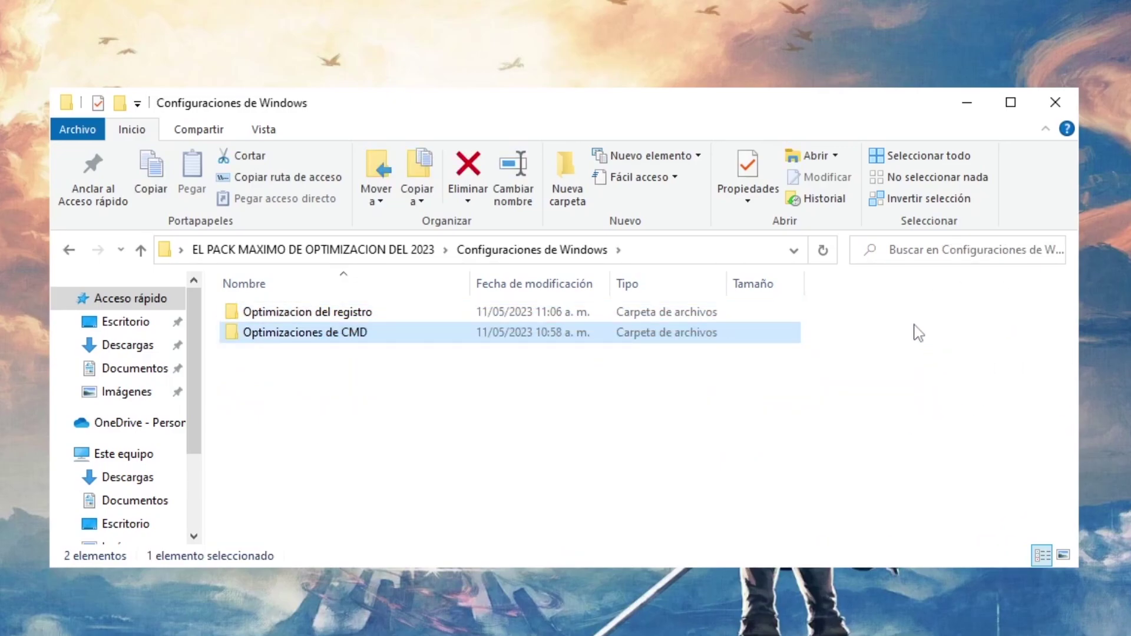
drag(911, 309, 684, 321)
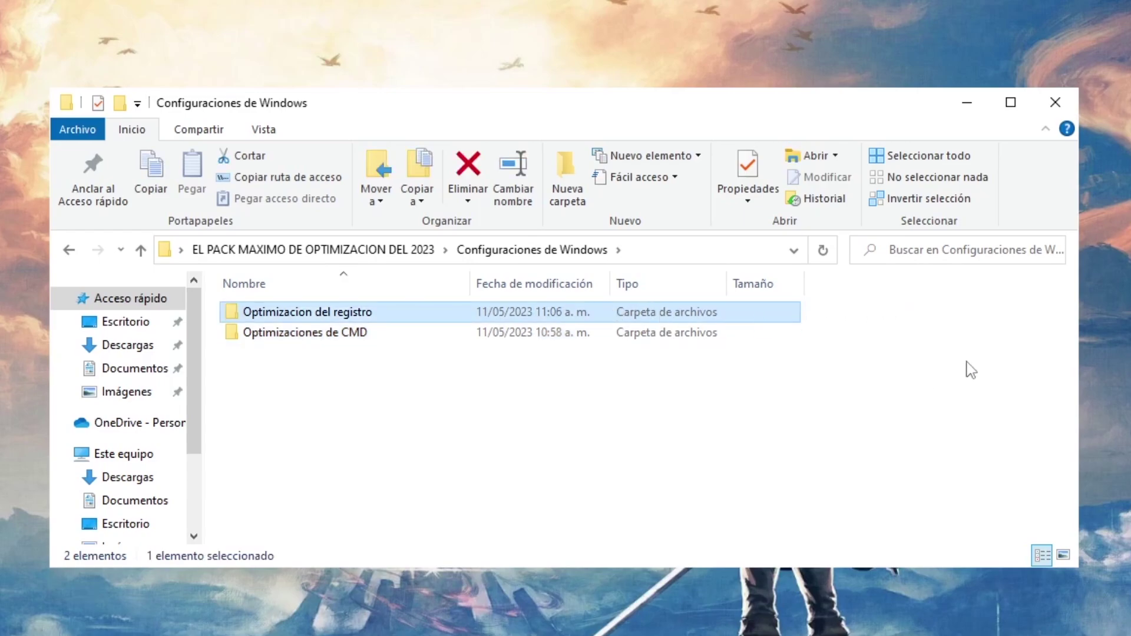
drag(971, 370, 589, 339)
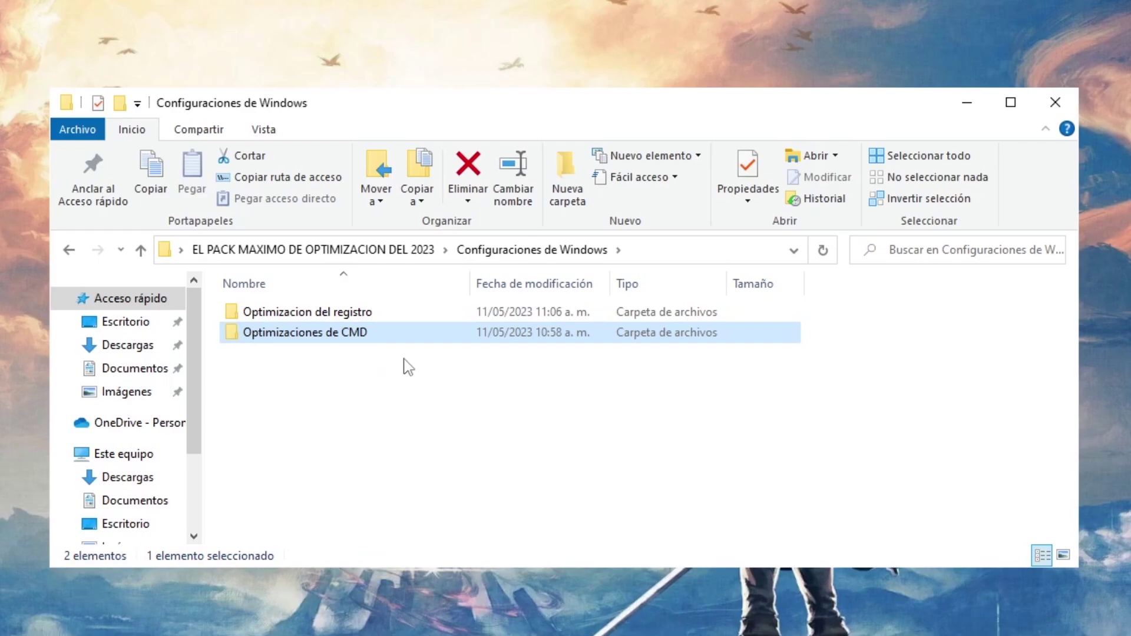
double_click(373, 311)
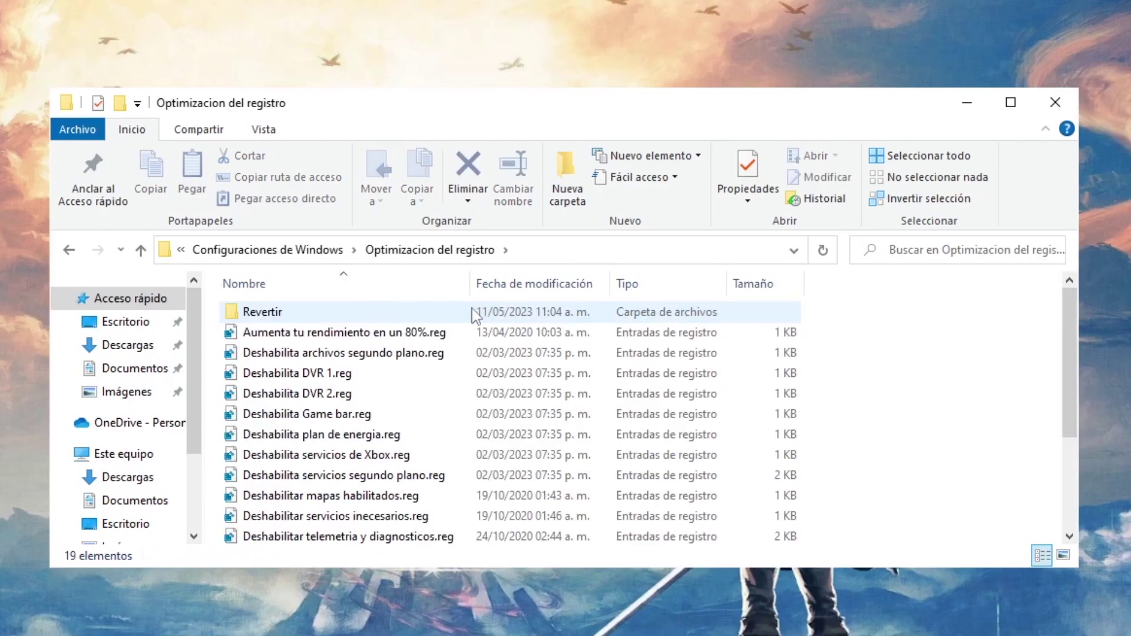
Look through the registry tweak files in the Optimizacion del registro folder
drag(875, 337, 836, 394)
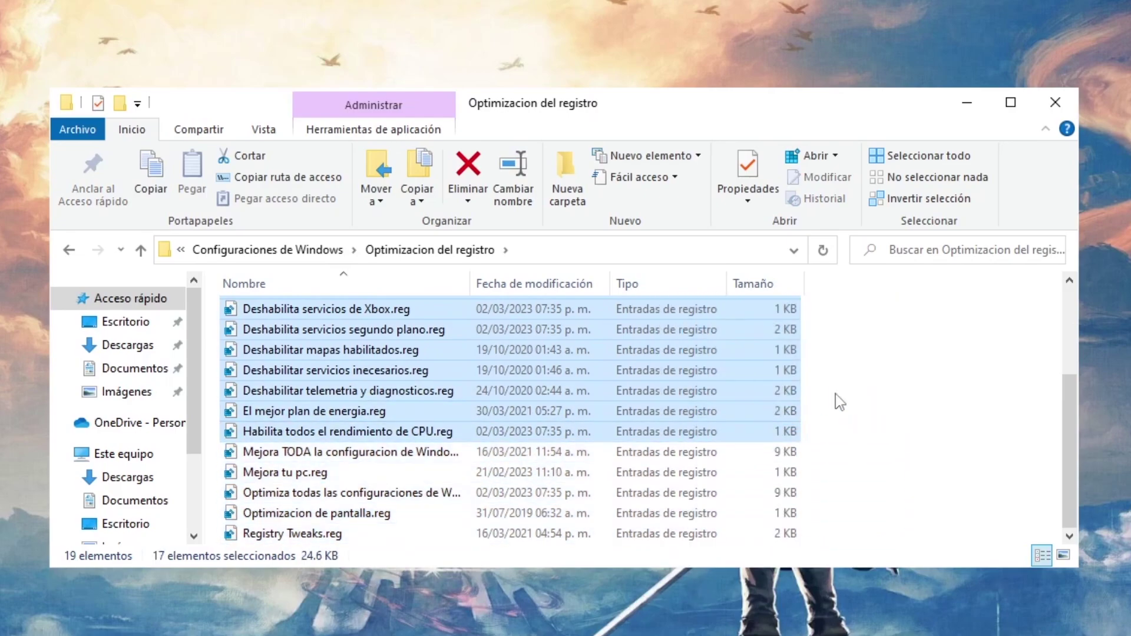
click(835, 394)
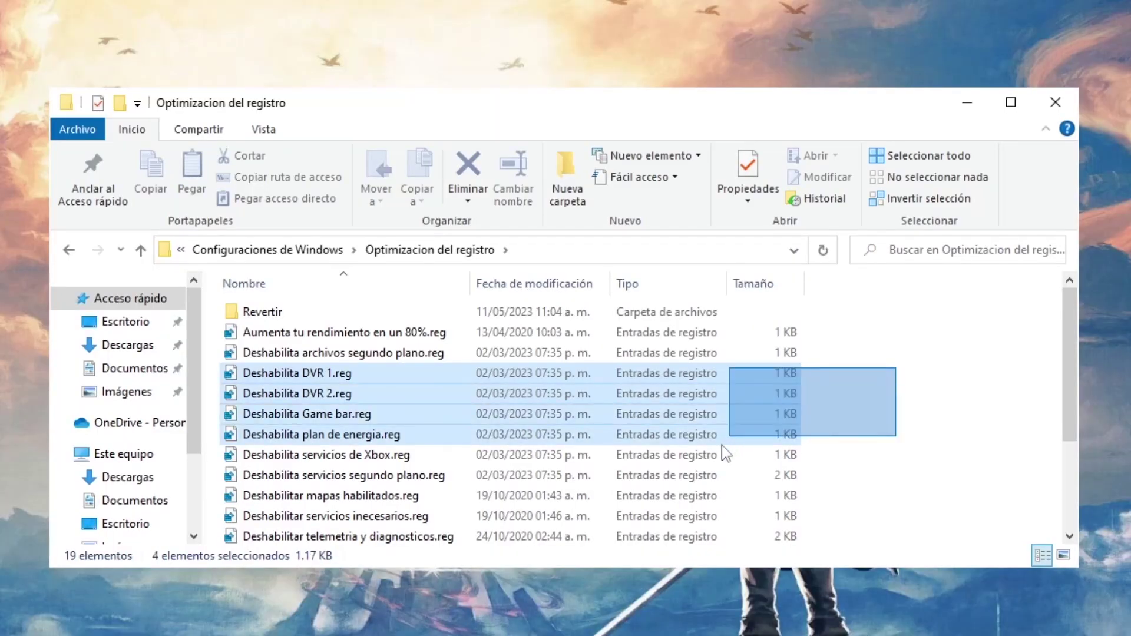
drag(722, 446, 834, 376)
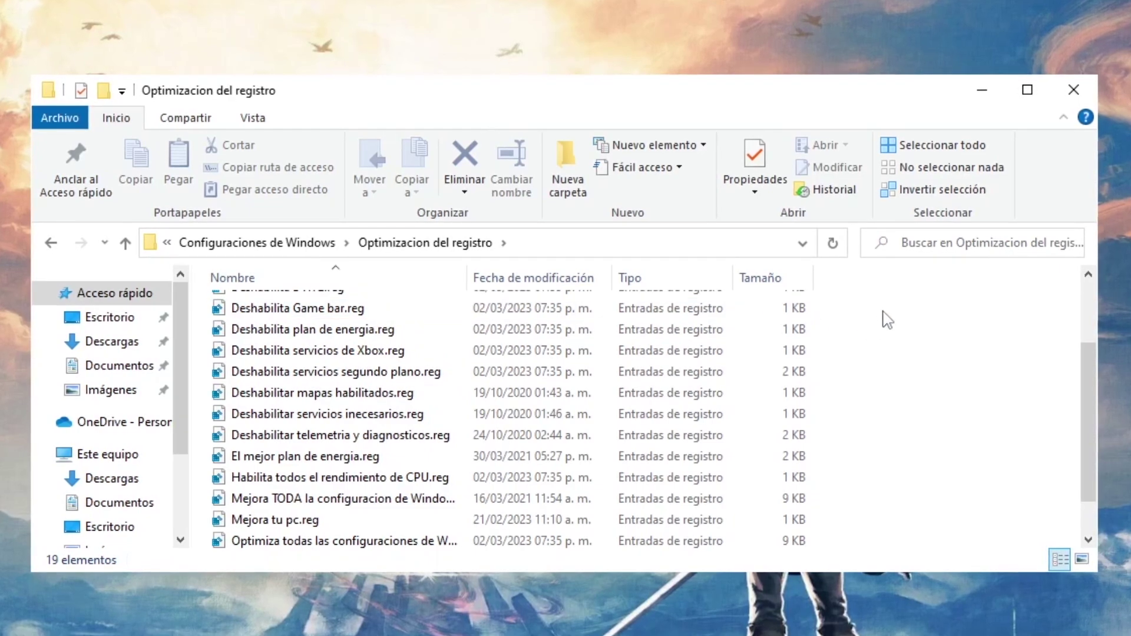
scroll(943, 422, down, 1)
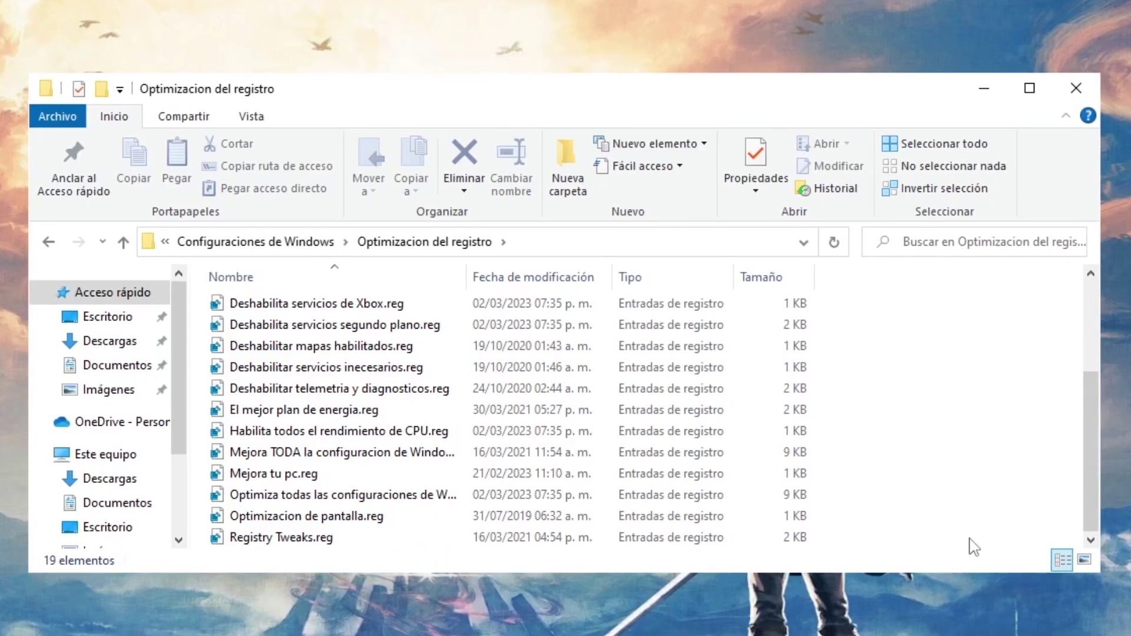
drag(905, 542, 957, 442)
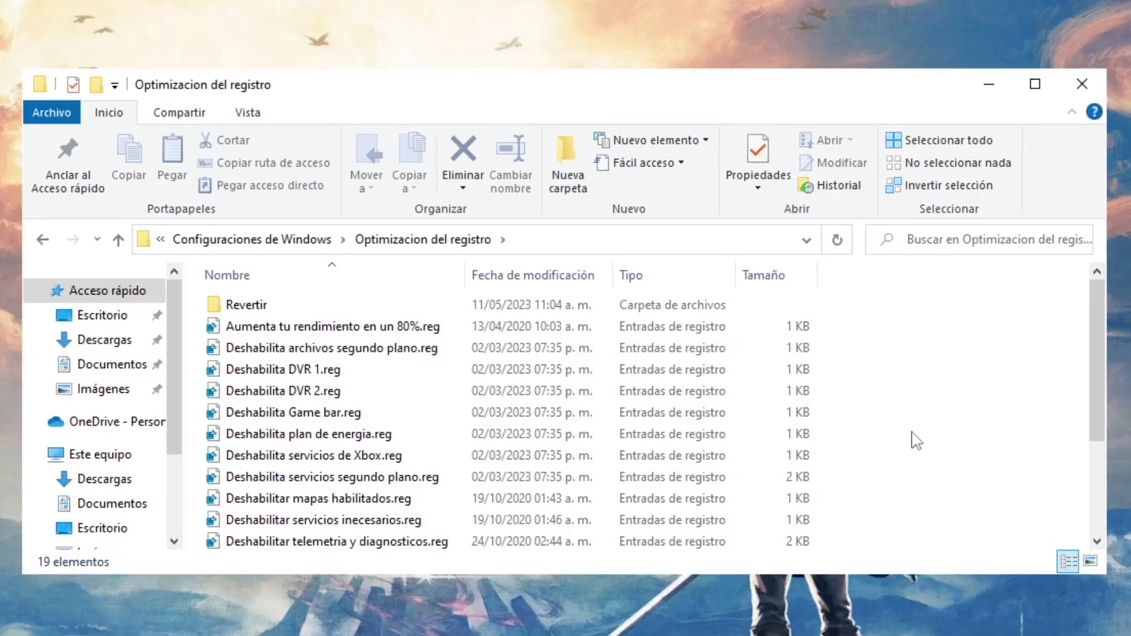
drag(941, 362, 879, 437)
scroll(863, 437, up, 3)
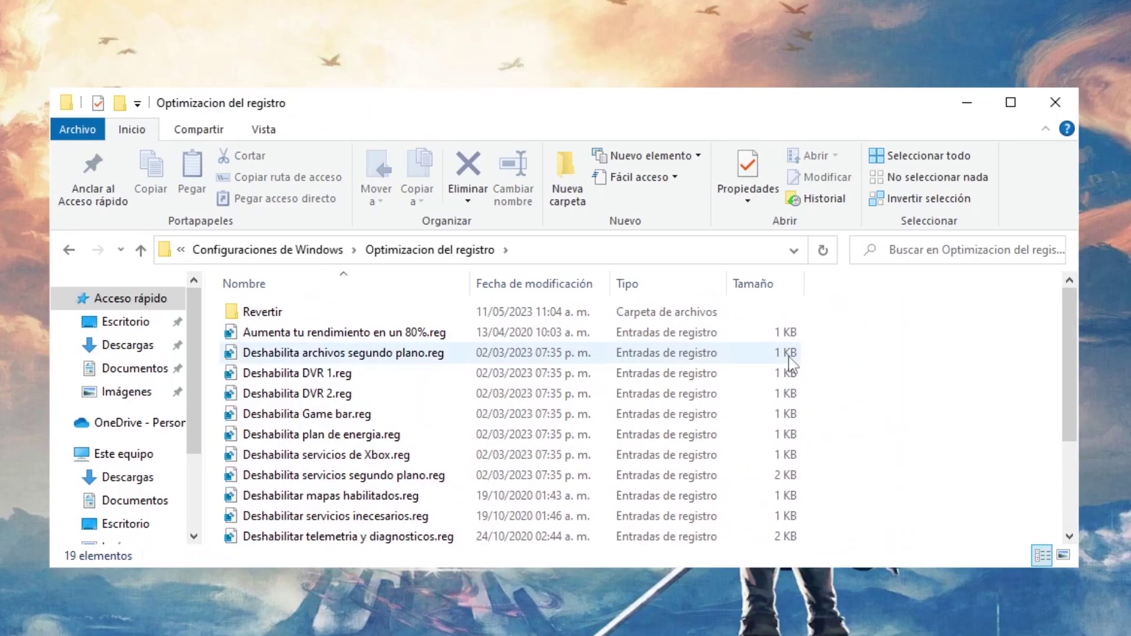
Open the Revertir folder and examine its registry files for re-enabling the default, game optimization and DVR settings
double_click(557, 310)
drag(314, 476, 909, 422)
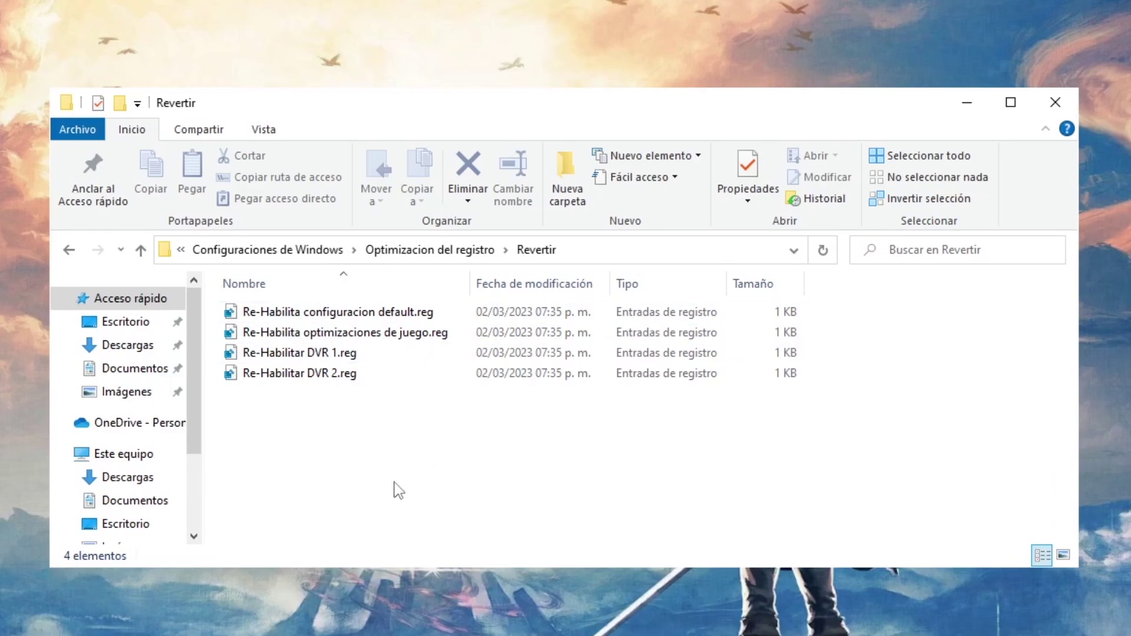
drag(393, 481, 235, 379)
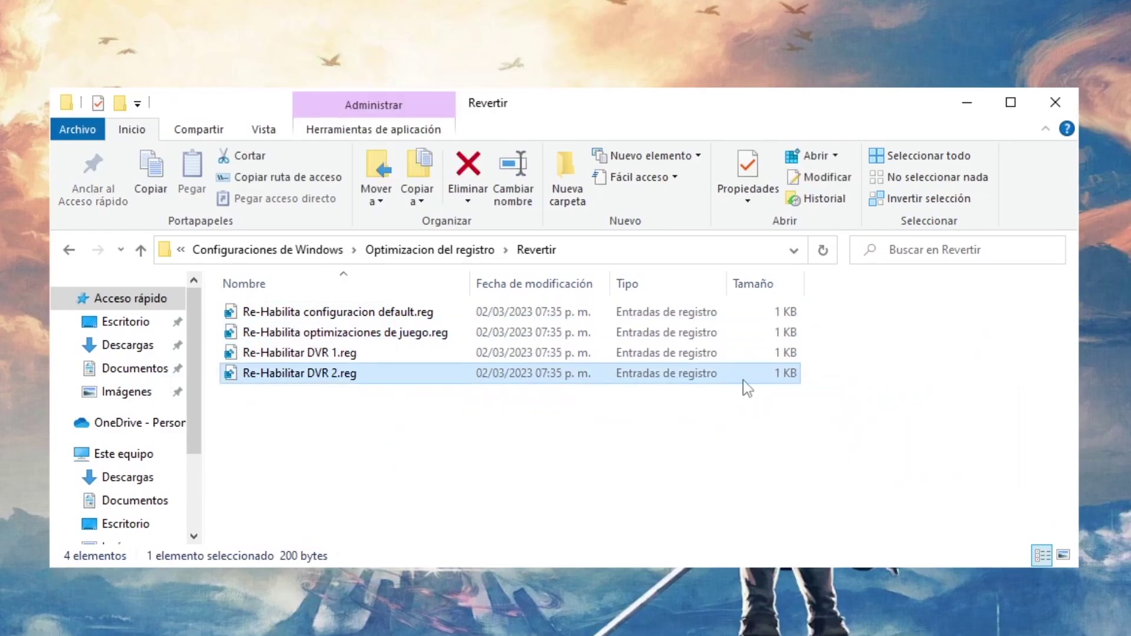
drag(927, 365, 777, 353)
drag(949, 307, 773, 335)
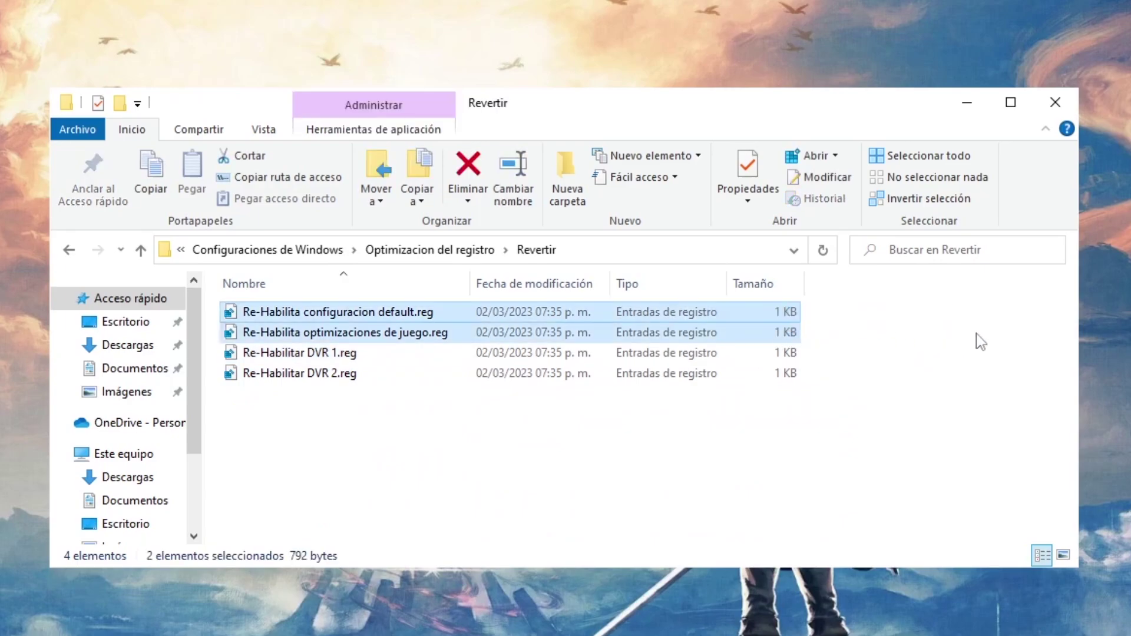
click(969, 321)
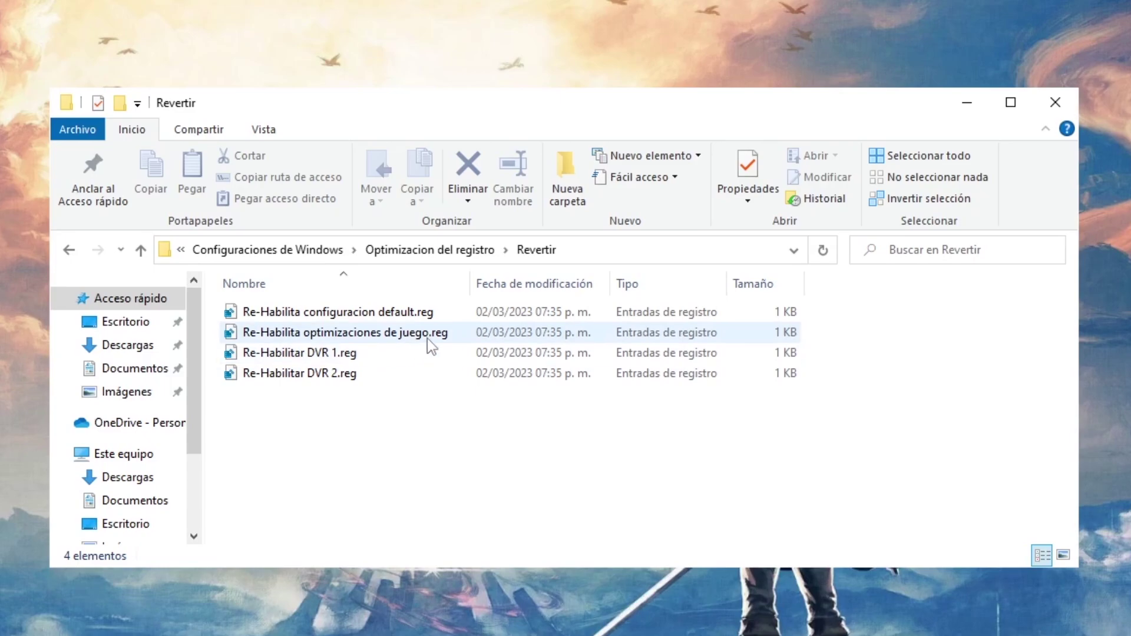
drag(933, 363, 995, 440)
Return to the Configuraciones de Windows folder and open its Optimizaciones de CMD subfolder
click(68, 249)
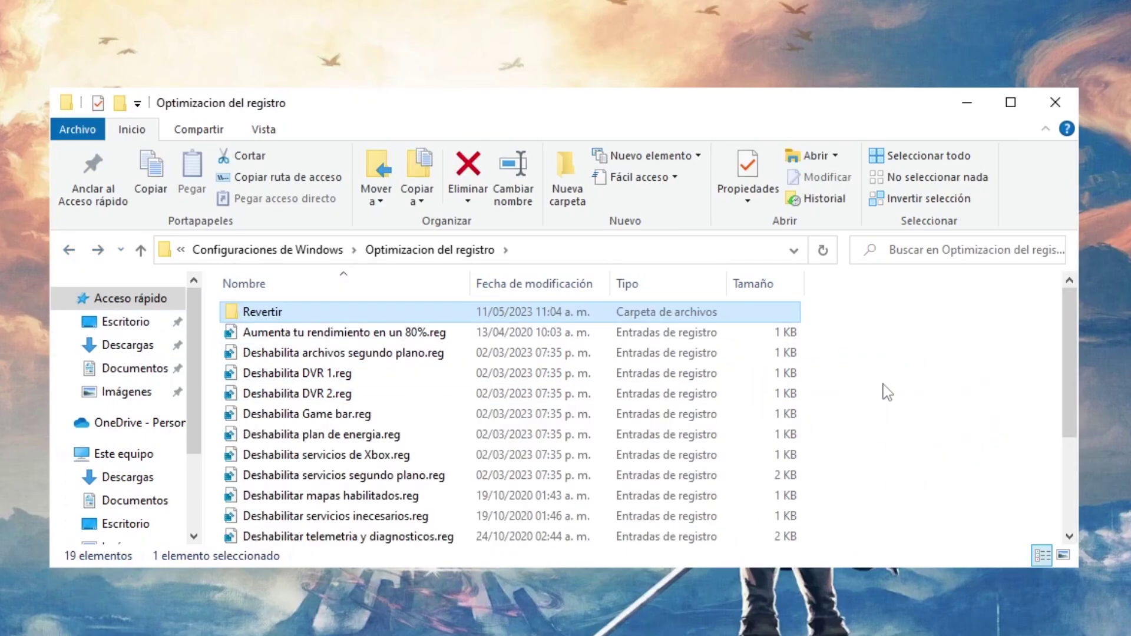
mouse_move(906, 338)
mouse_down()
mouse_move(845, 426)
mouse_move(846, 578)
mouse_move(815, 505)
mouse_move(889, 342)
mouse_up()
scroll(931, 391, up, 3)
click(73, 250)
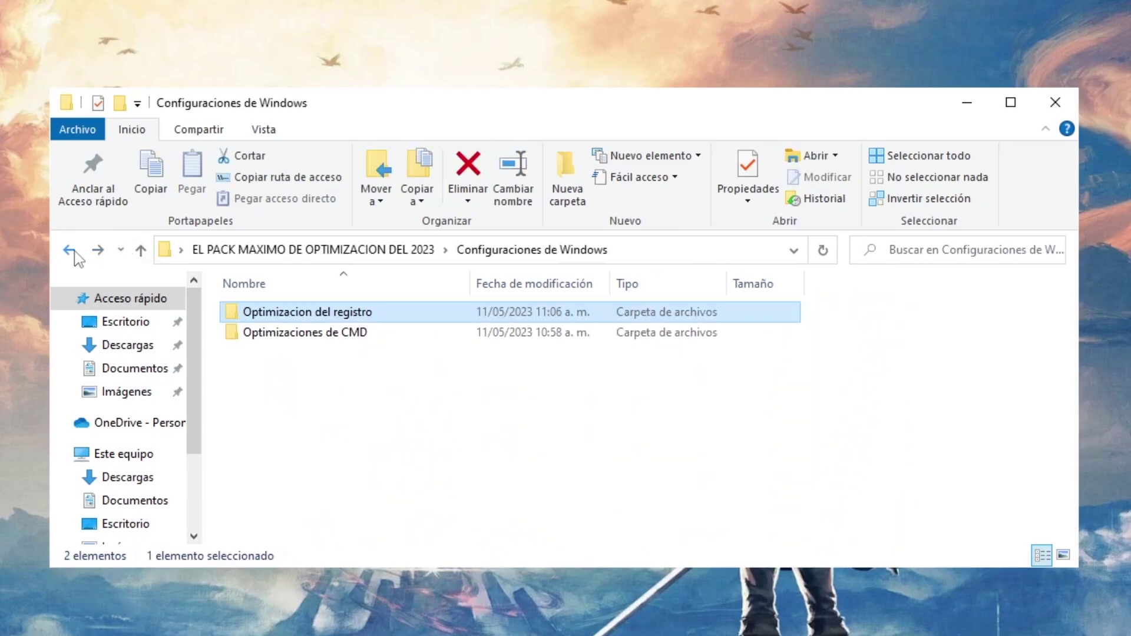
double_click(409, 334)
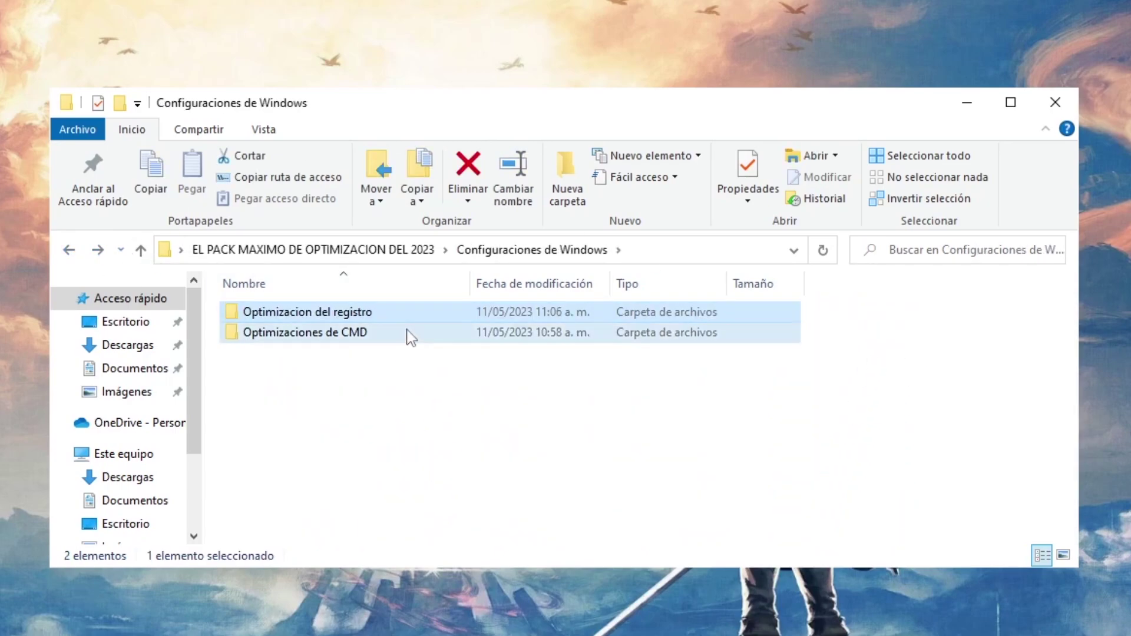
drag(272, 475, 905, 449)
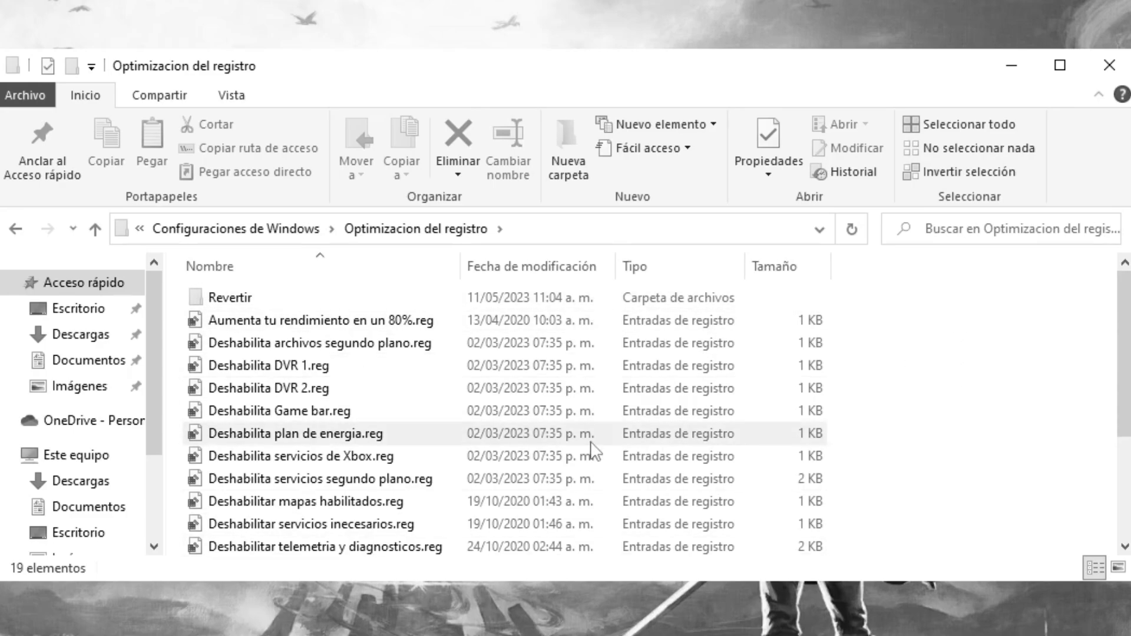
Apply the Aumenta tu rendimiento en un 80%.reg file from the Optimizacion del registro folder to the Windows registry
double_click(412, 325)
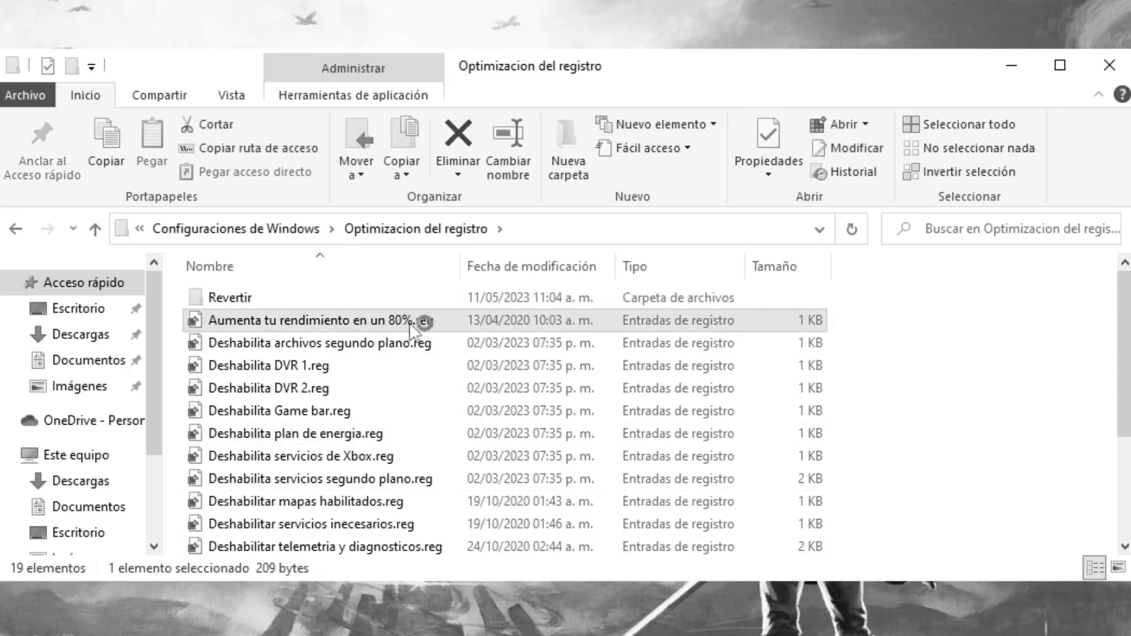
click(722, 473)
click(830, 455)
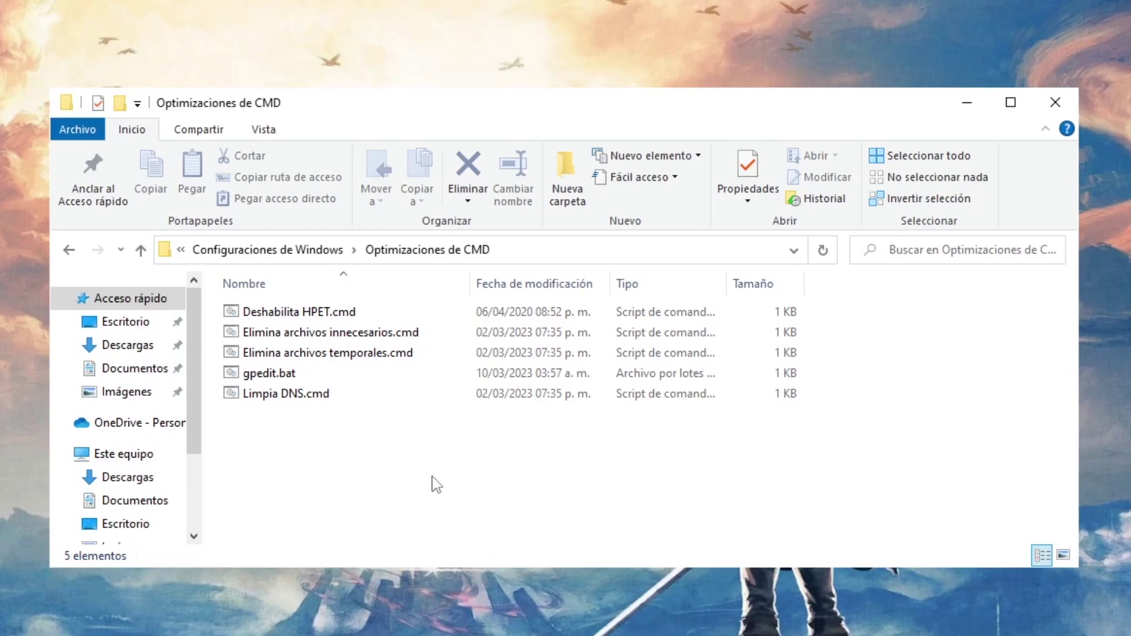
Run the Deshabilita HPET.cmd script as administrator and continue past its closing pause
click(277, 309)
right_click(340, 312)
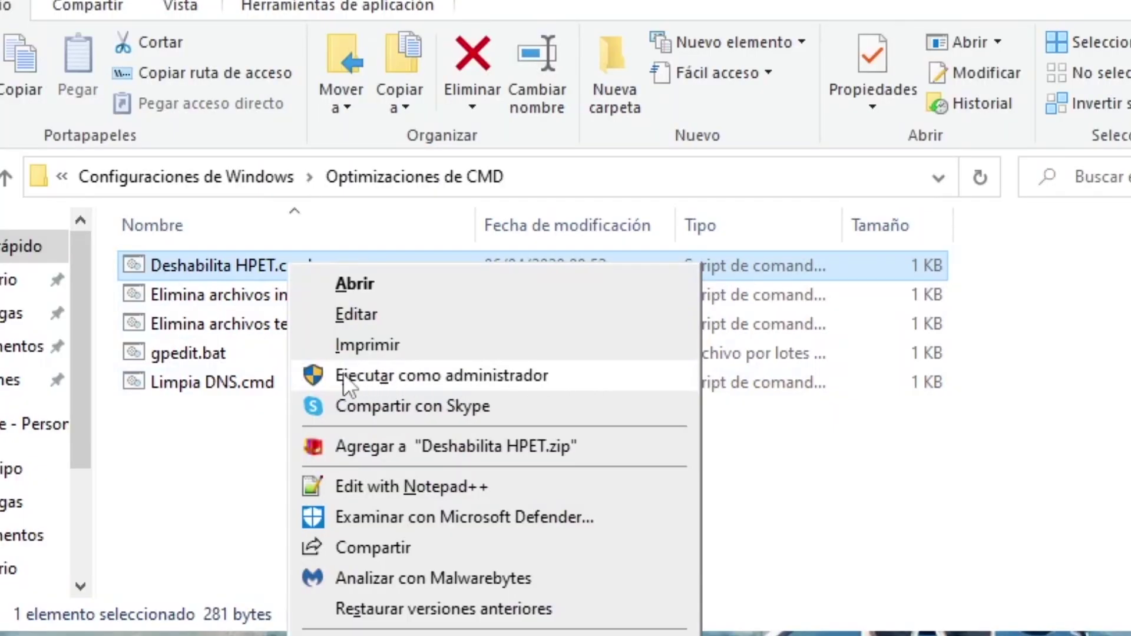
click(610, 380)
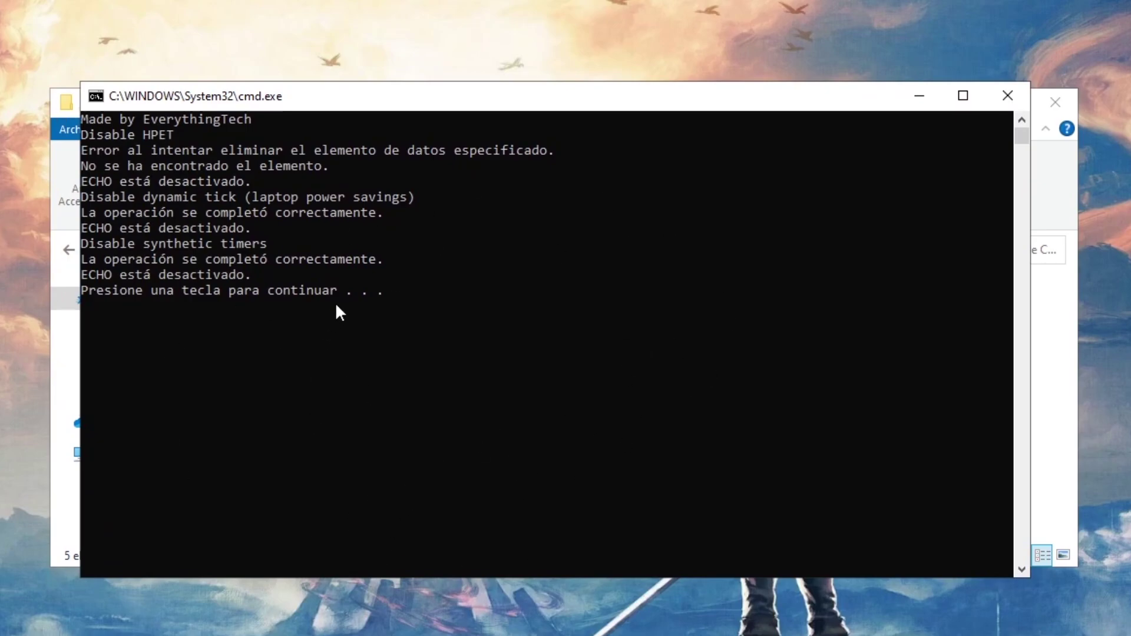
key(Return)
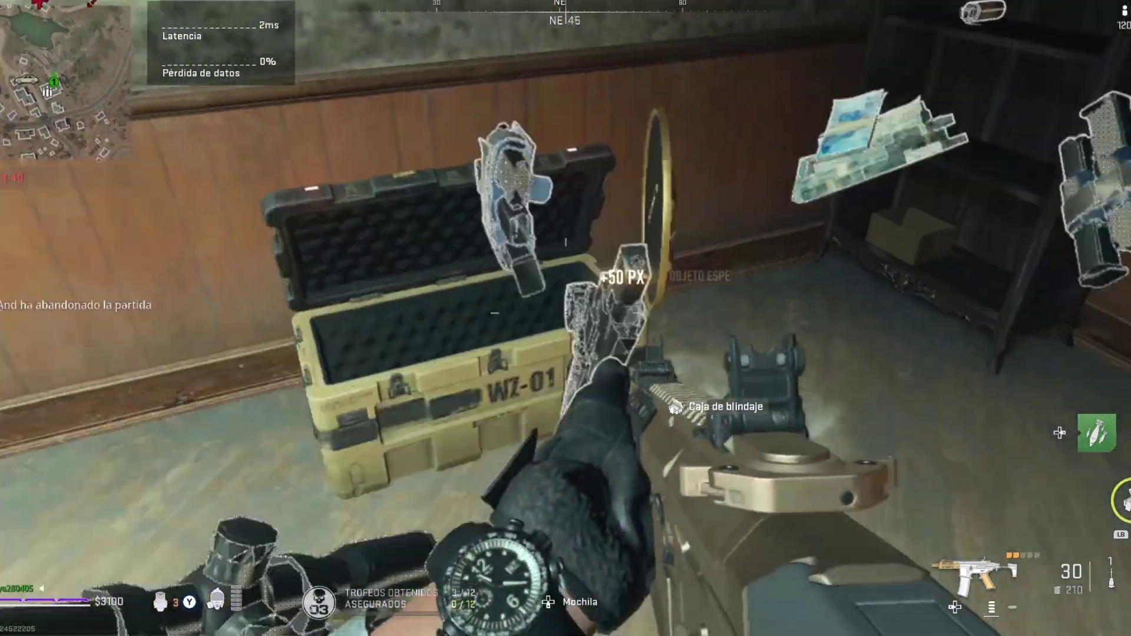
key(f)
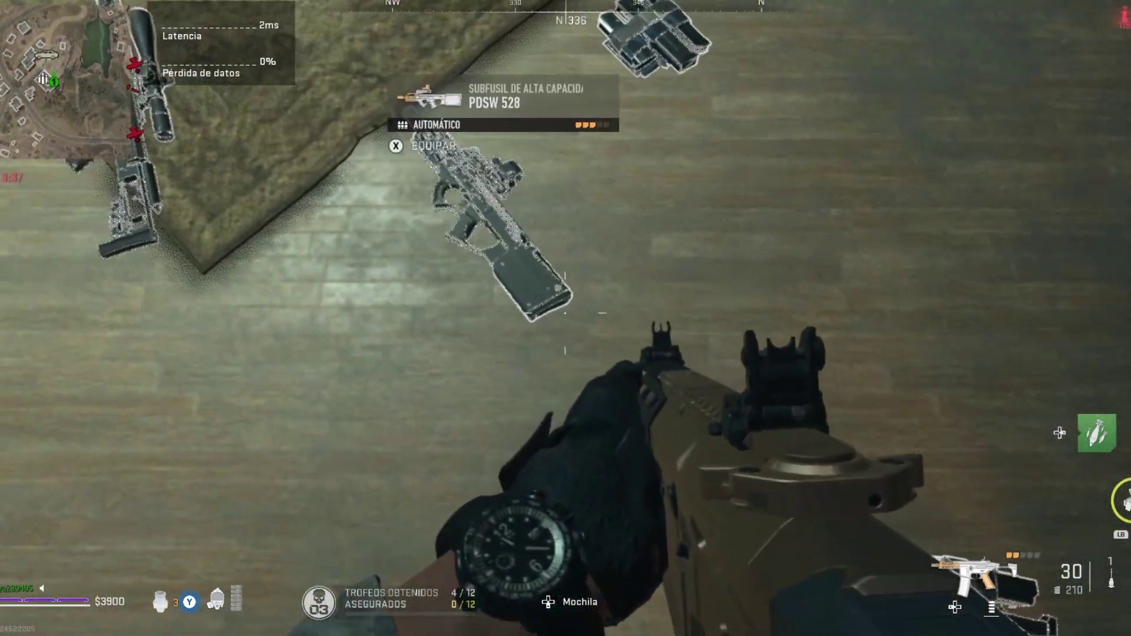
key(f)
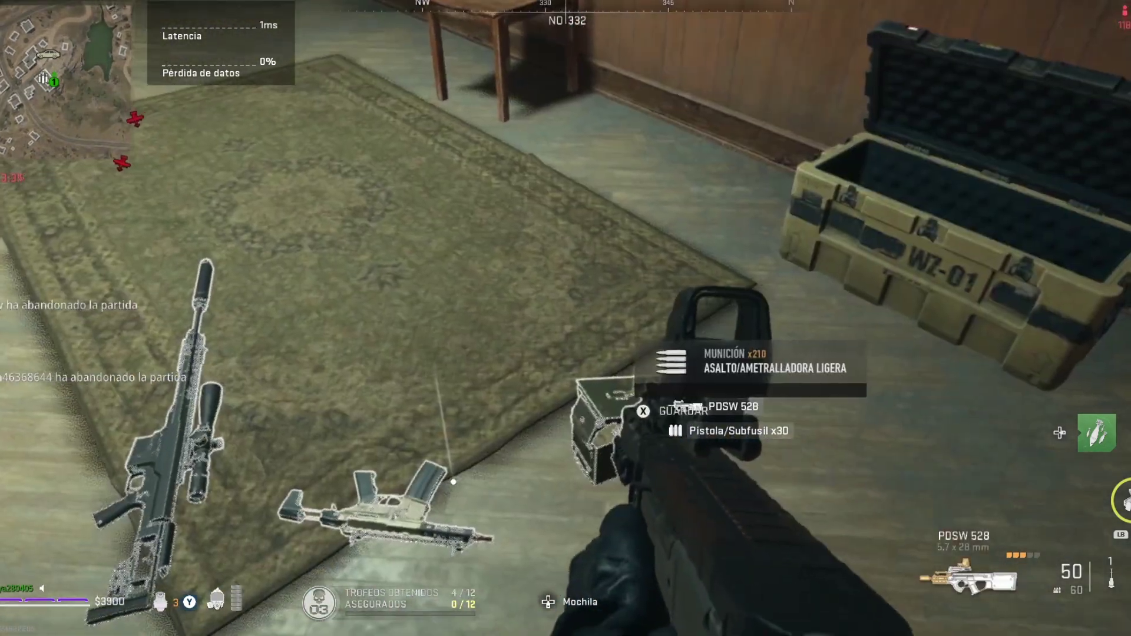
key(w)
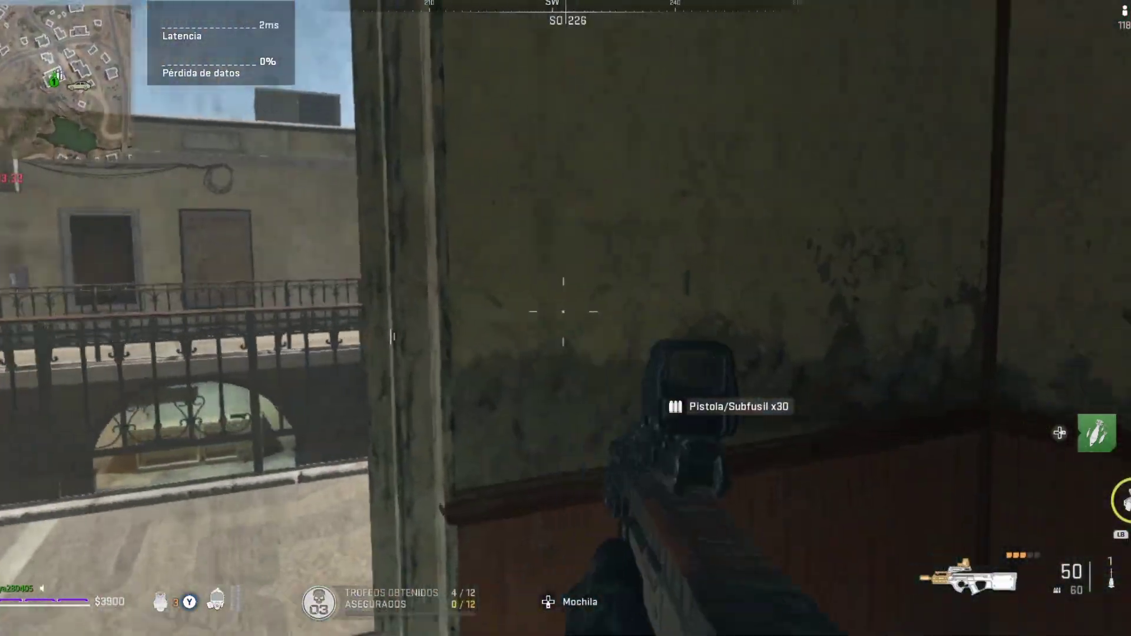
key(w)
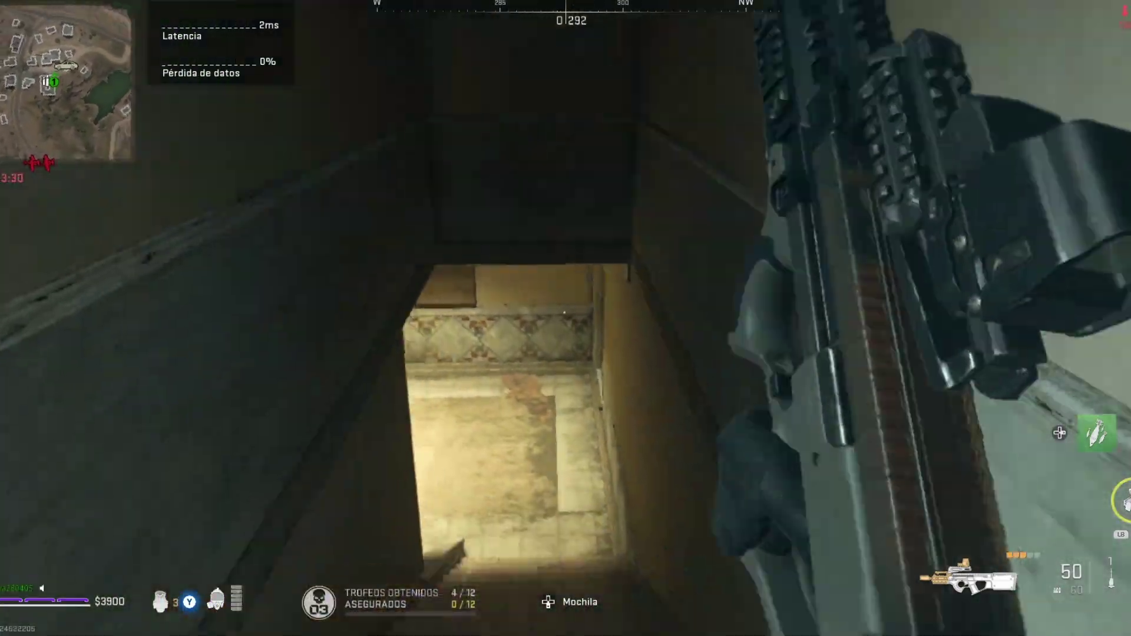
key(w)
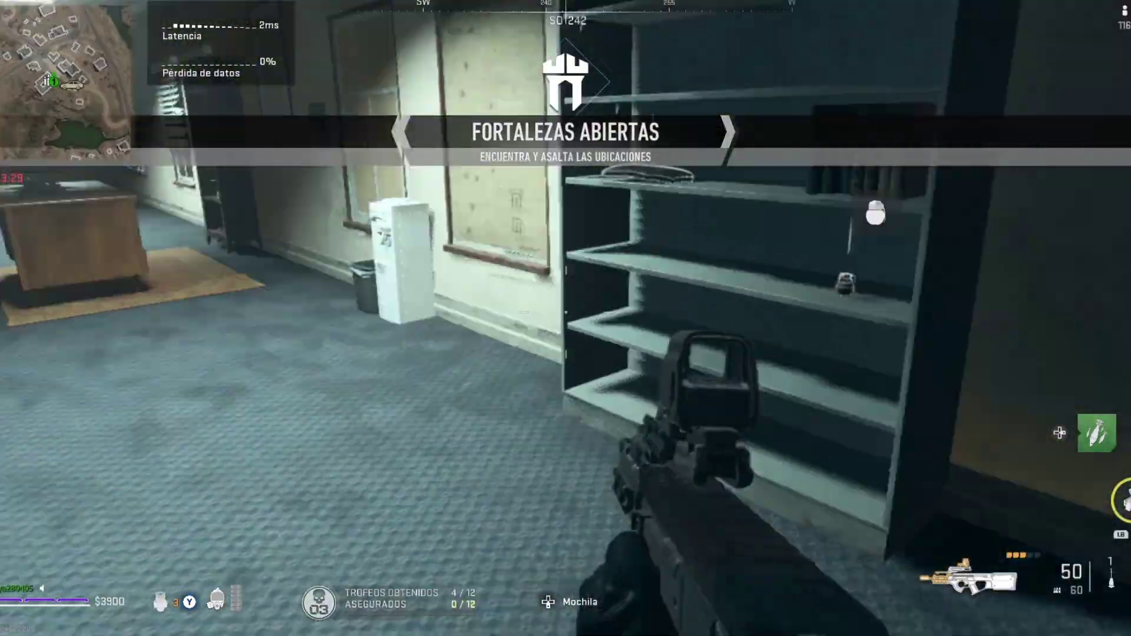
key(w)
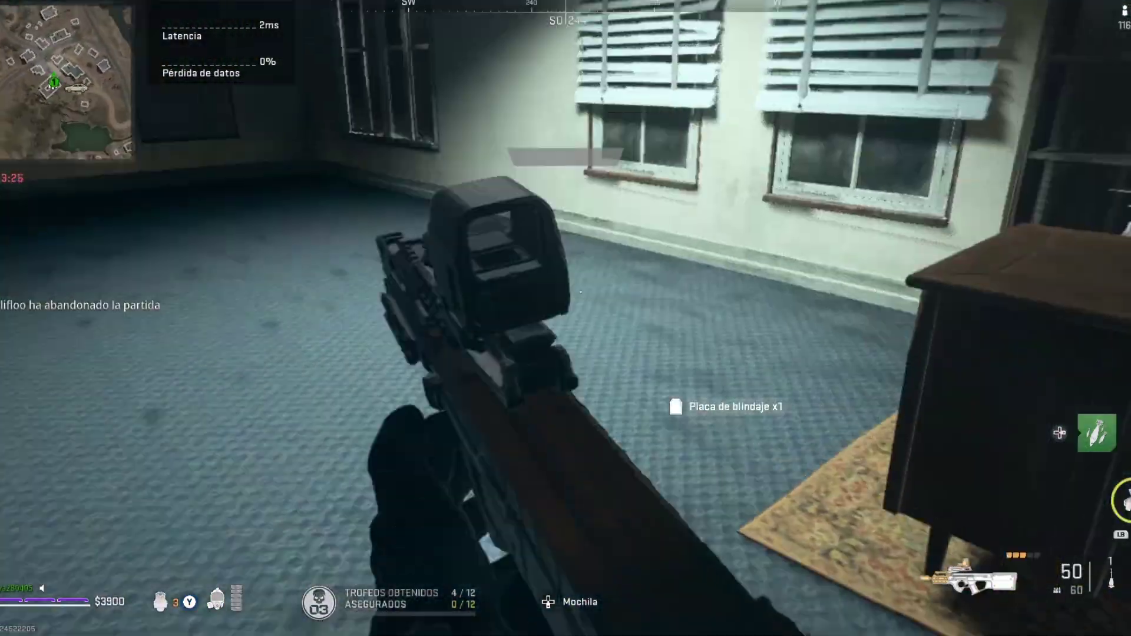
key(w)
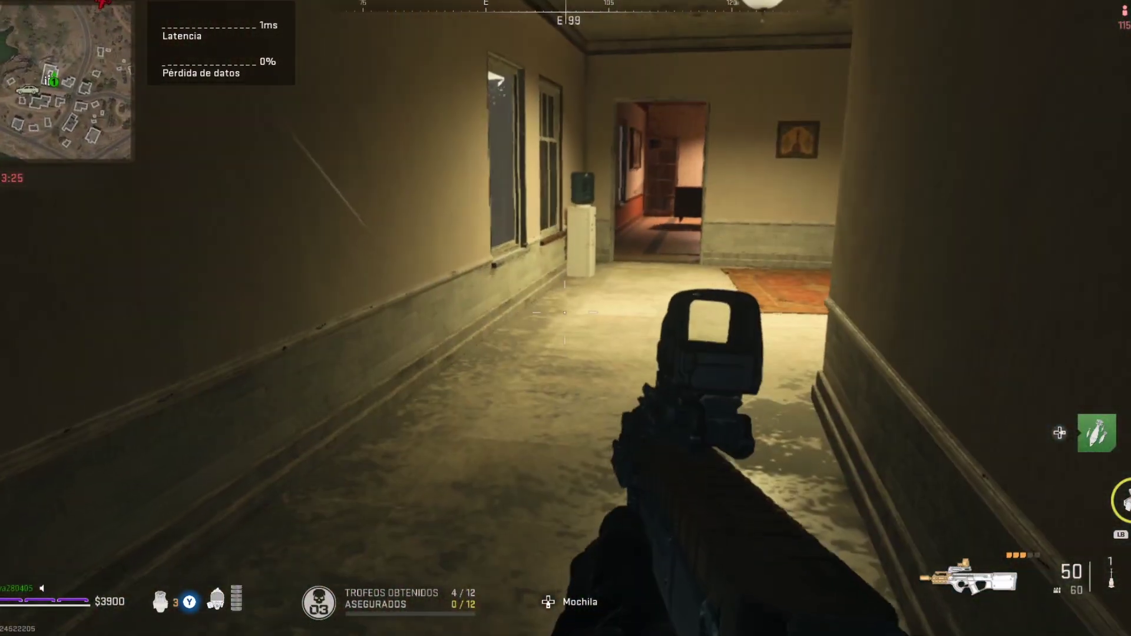
key(w)
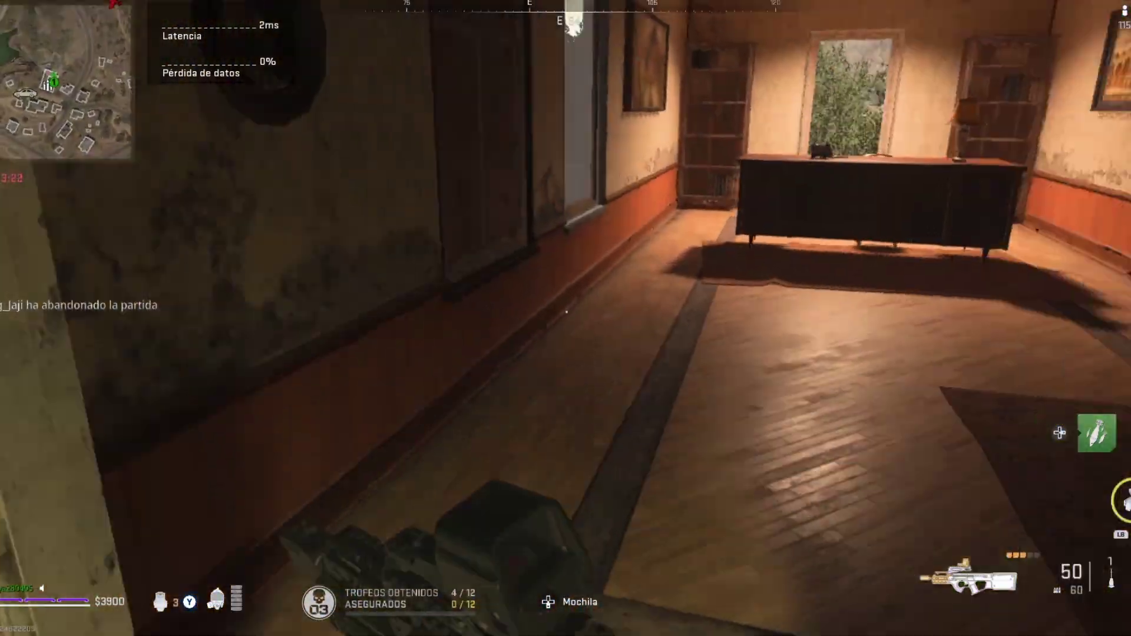
key(w)
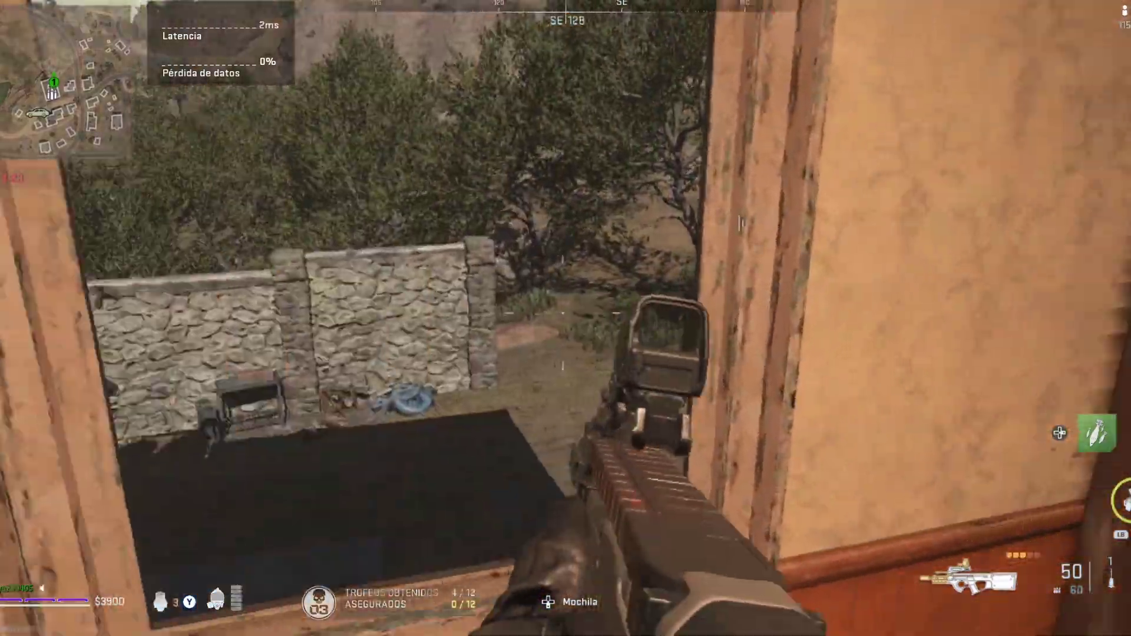
key(w)
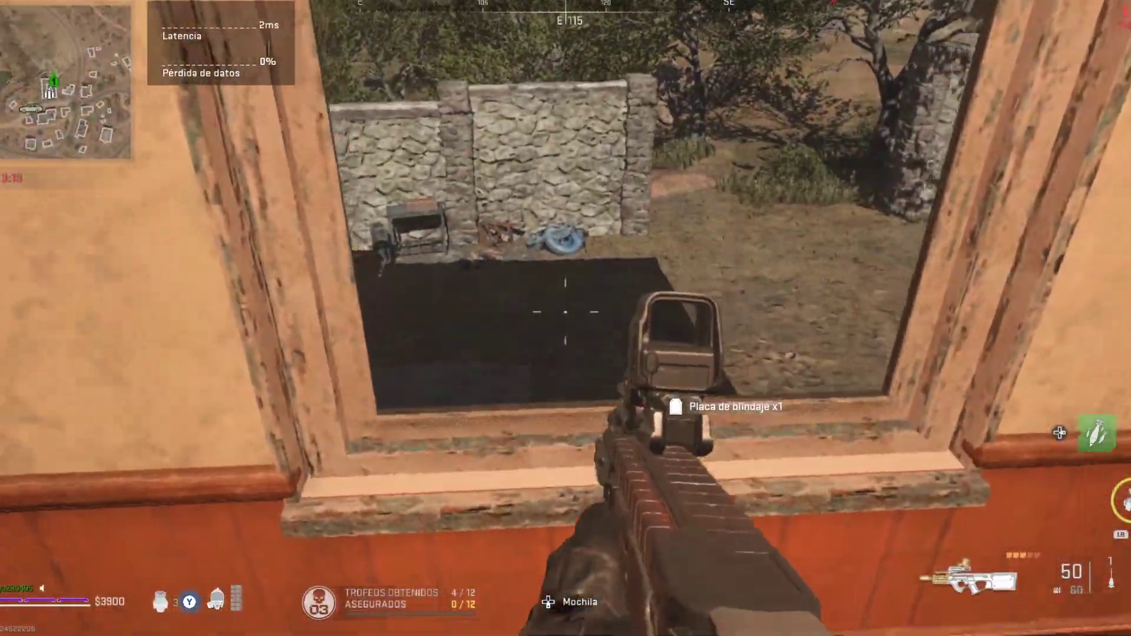
key(w)
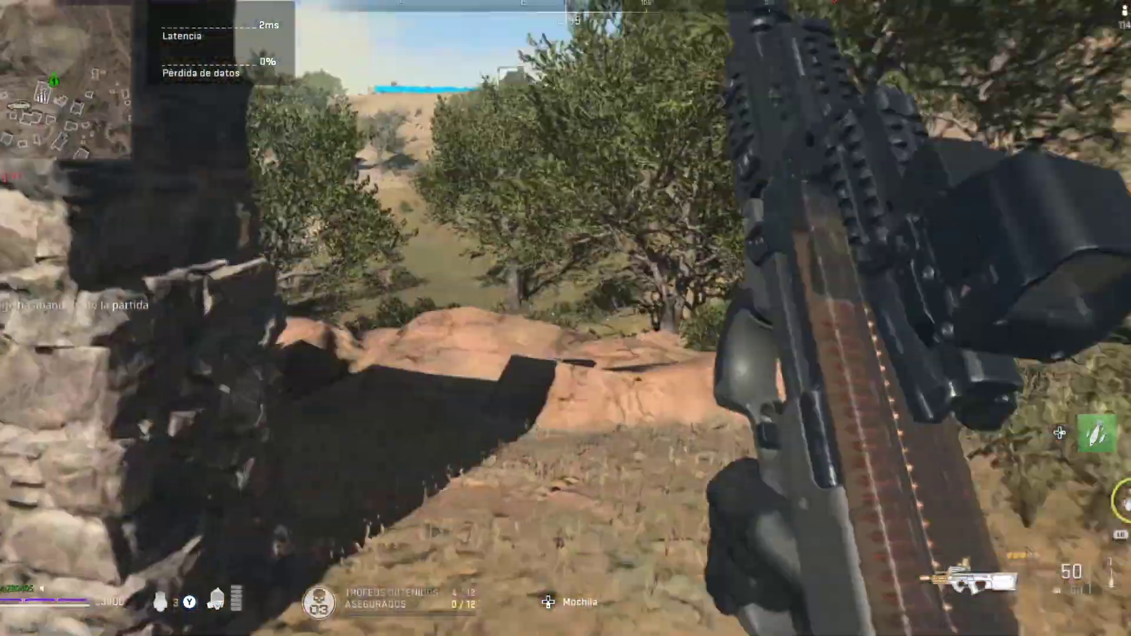
key(w)
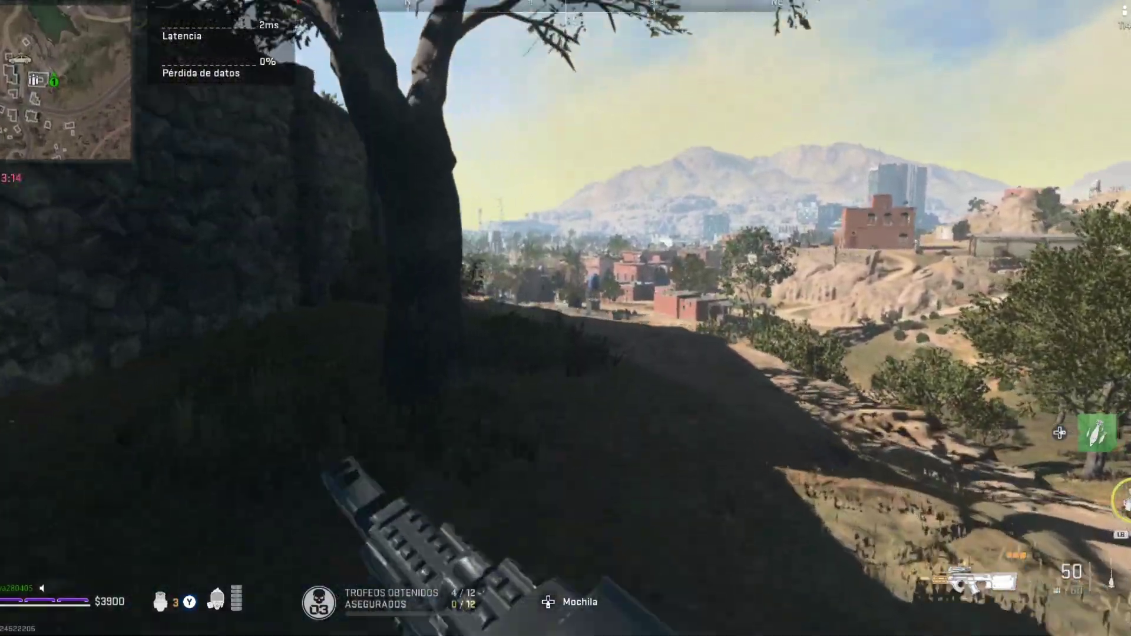
key(w)
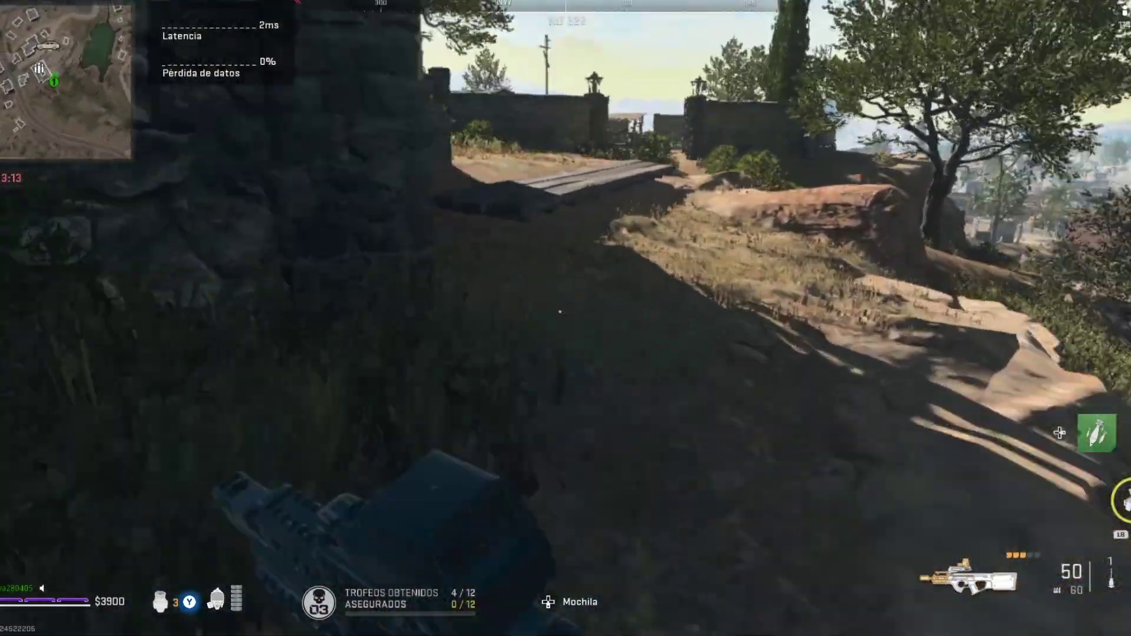
key(w)
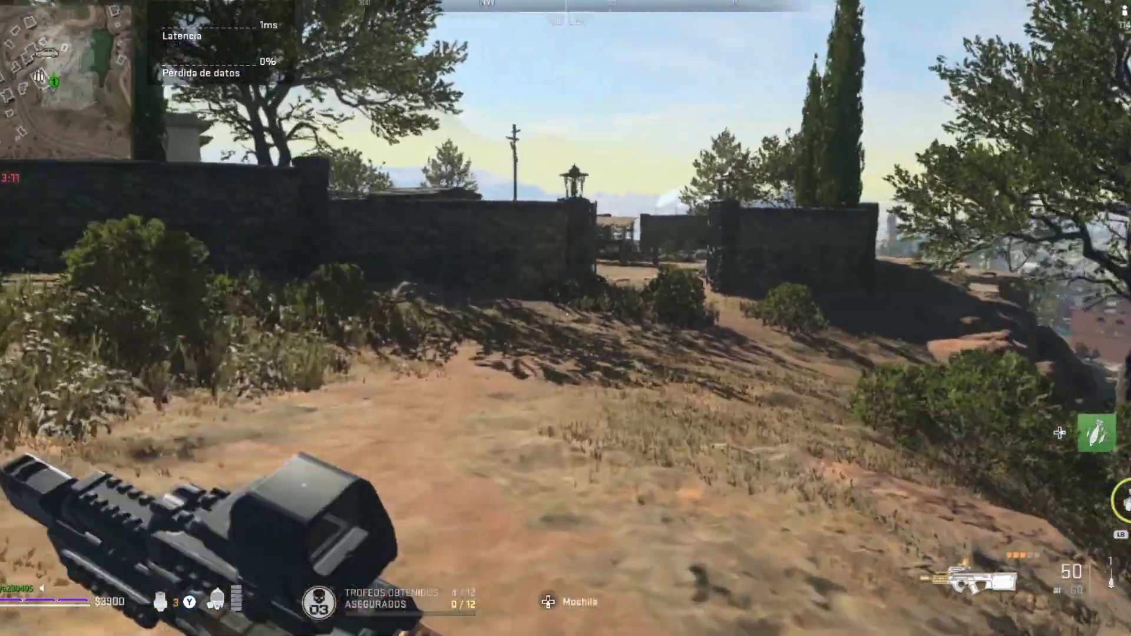
key(w)
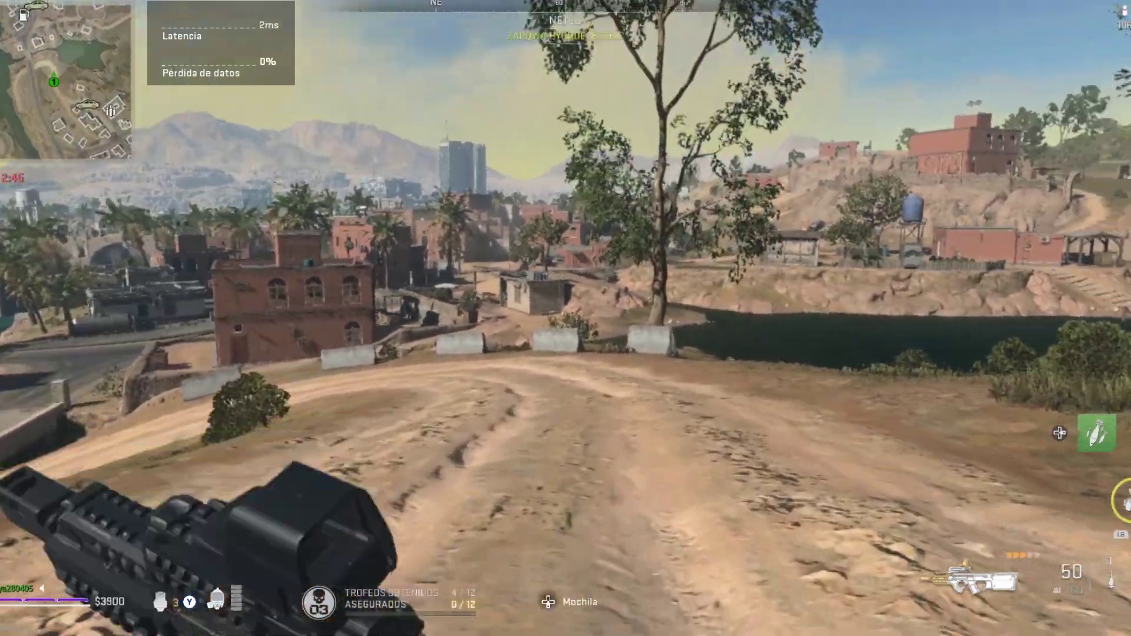
key(w)
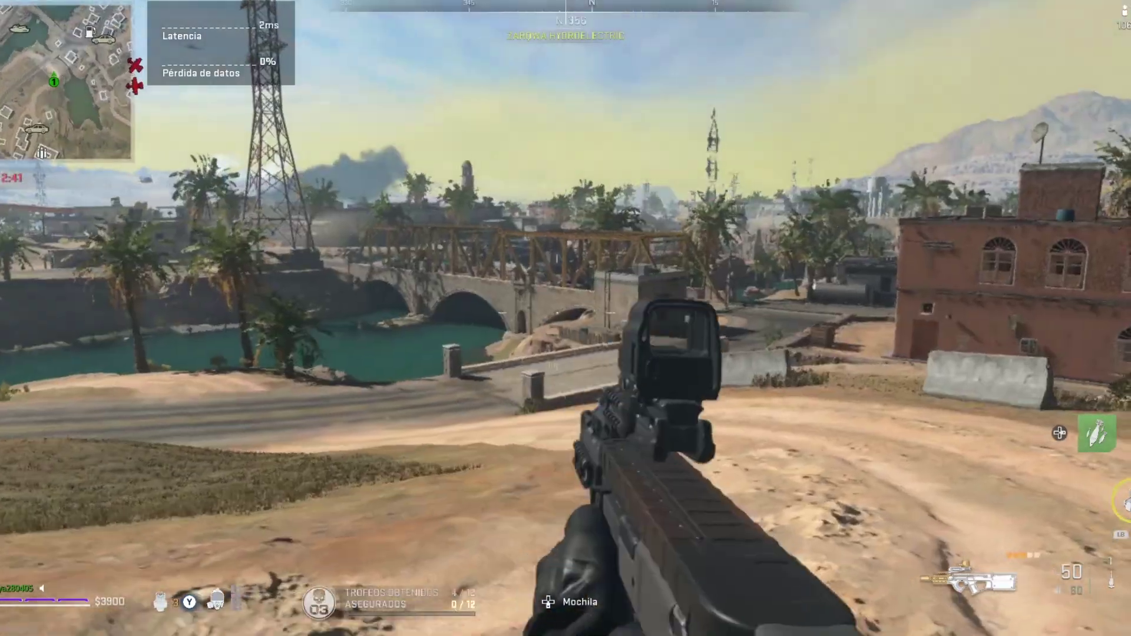
key(i)
key(w)
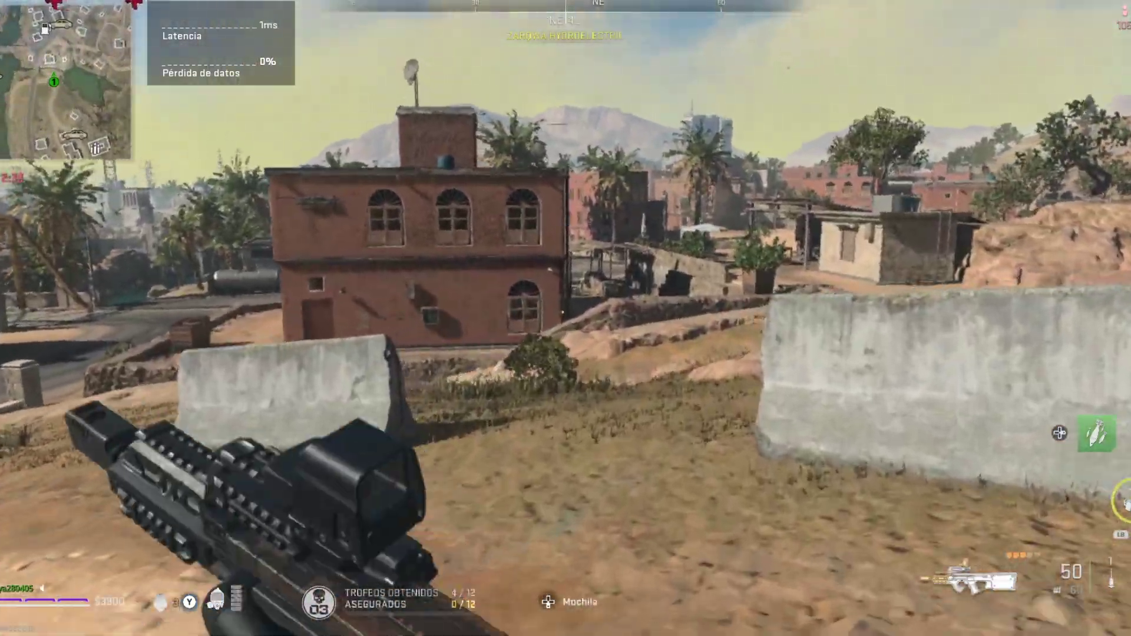
key(w)
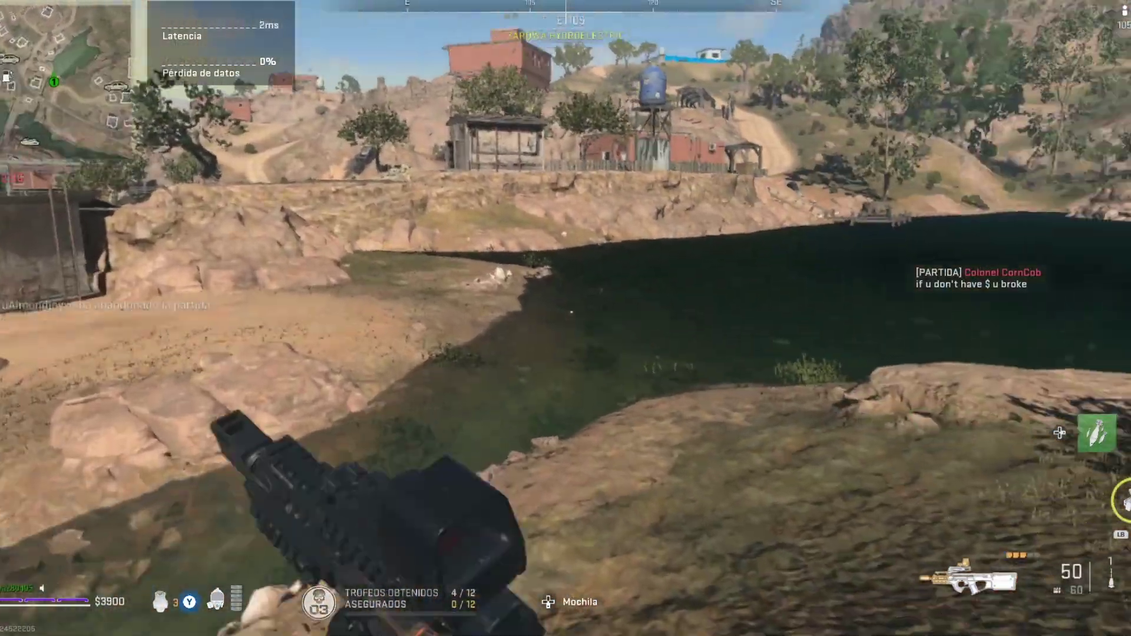
key(w)
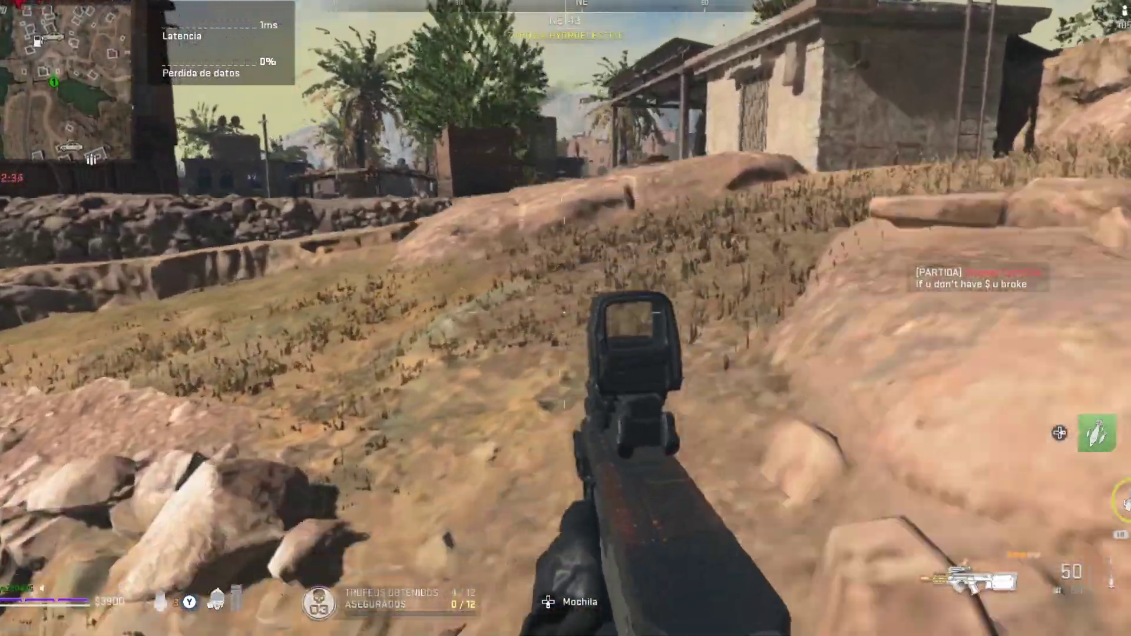
key(w)
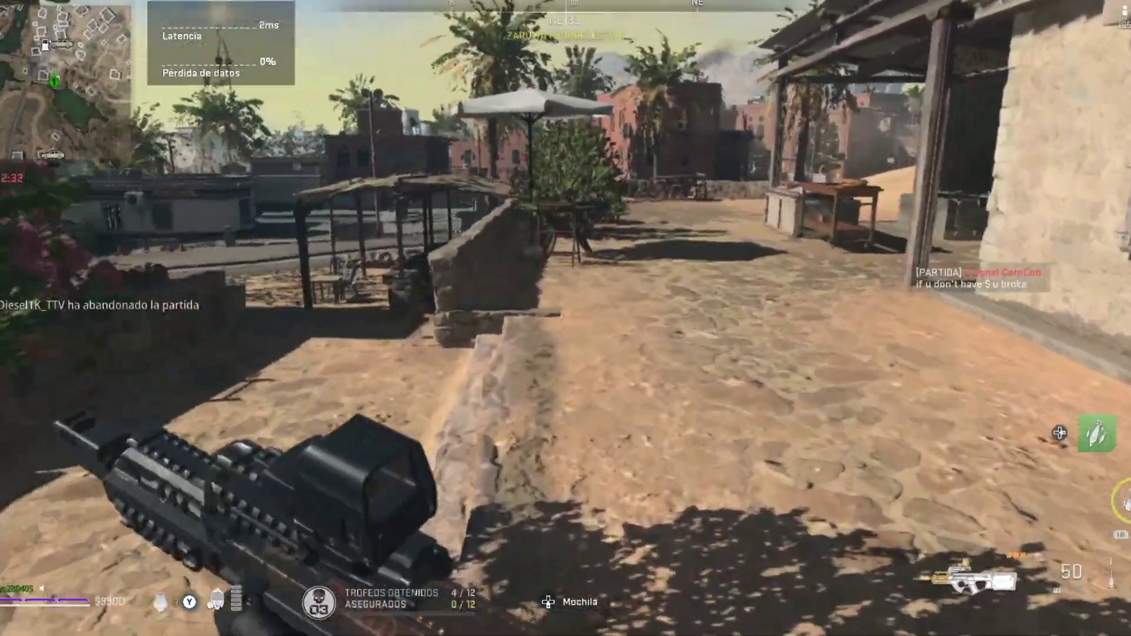
key(w)
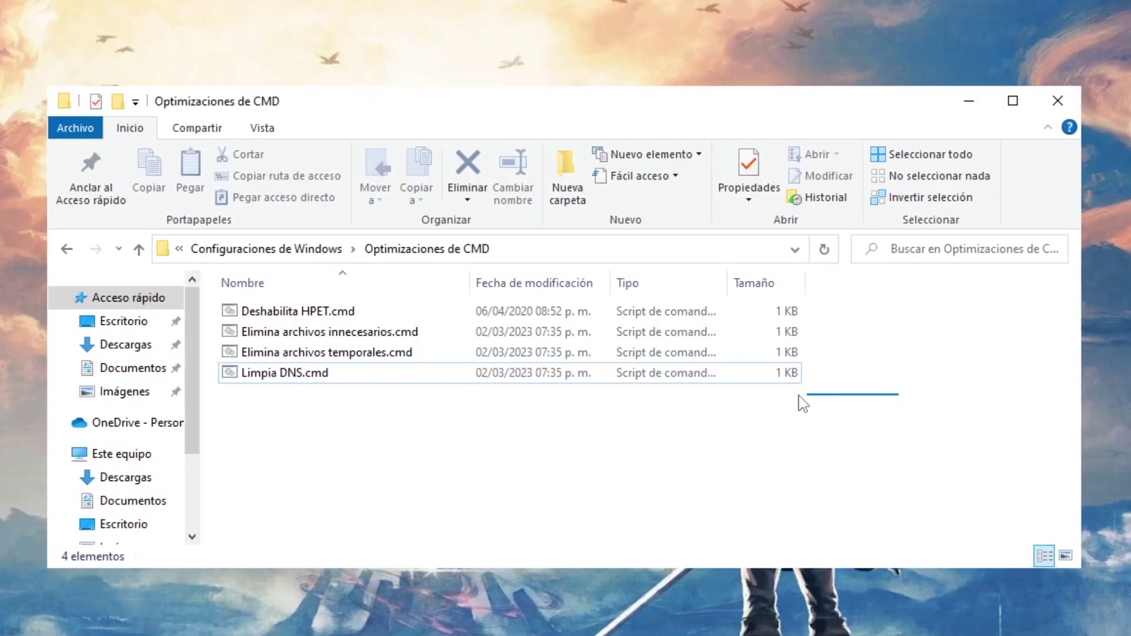
Return to the main folder of the 2023 optimization pack and open its Input Delay folder
drag(799, 396, 325, 423)
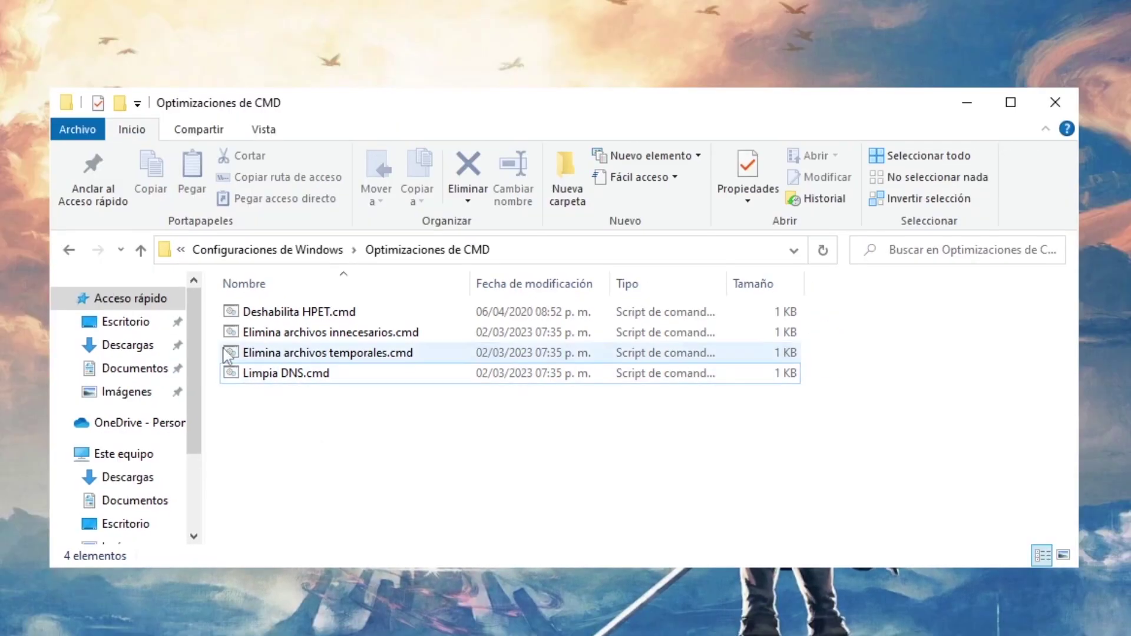
click(69, 253)
click(69, 252)
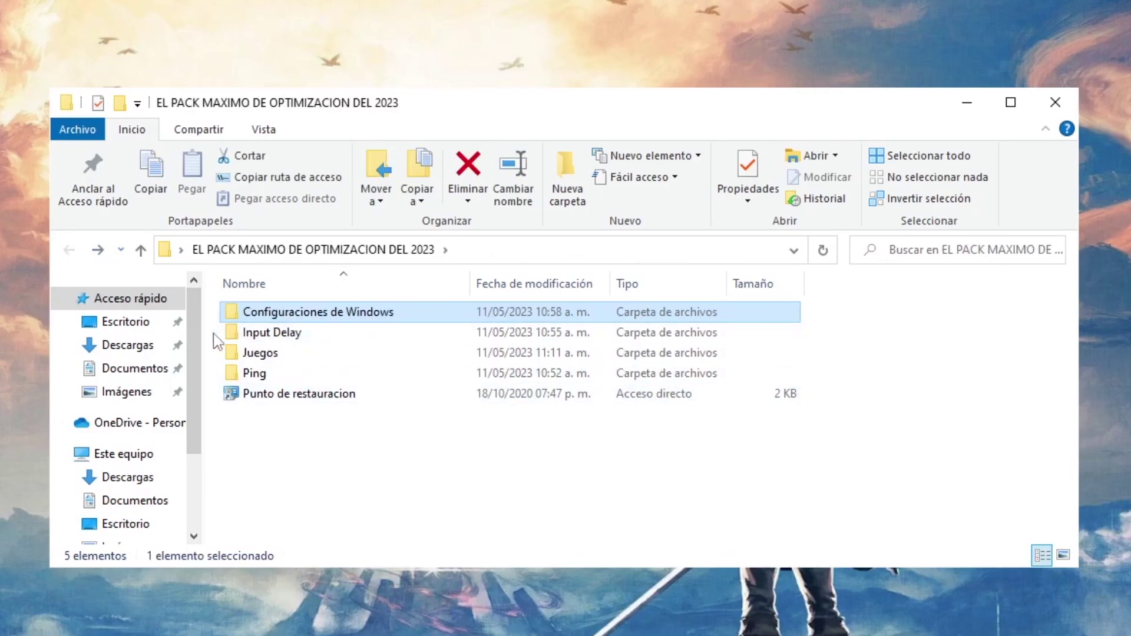
double_click(359, 333)
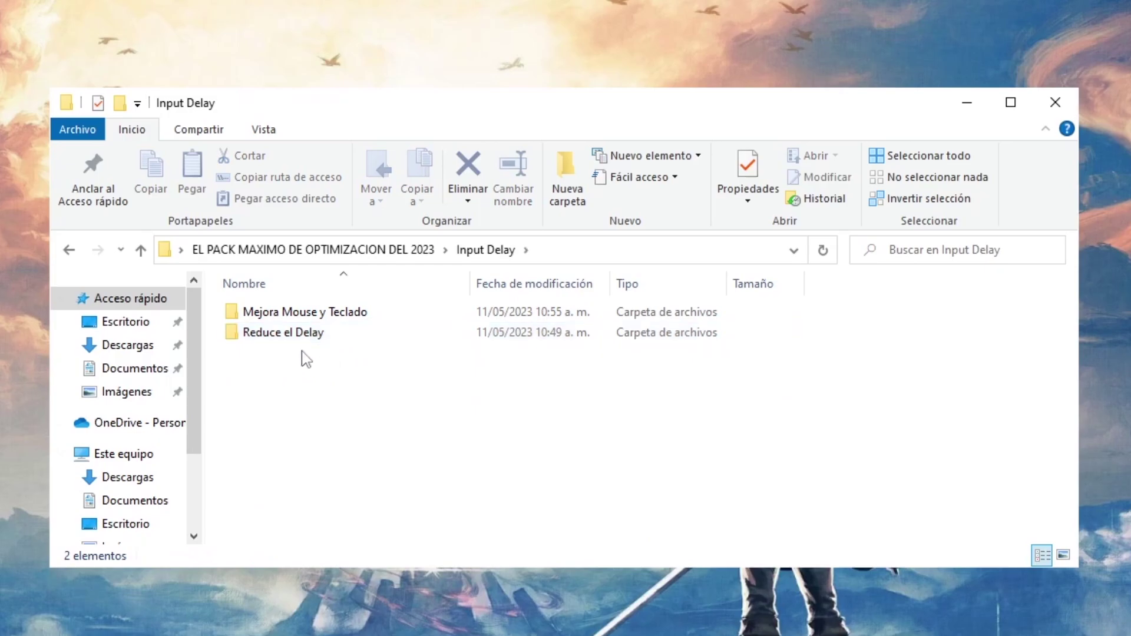
drag(896, 326, 278, 311)
drag(911, 351, 620, 448)
Open Optimizacion del teclado inside Mejora Mouse y Teclado and examine the registry file in its Revertirlo subfolder
double_click(384, 314)
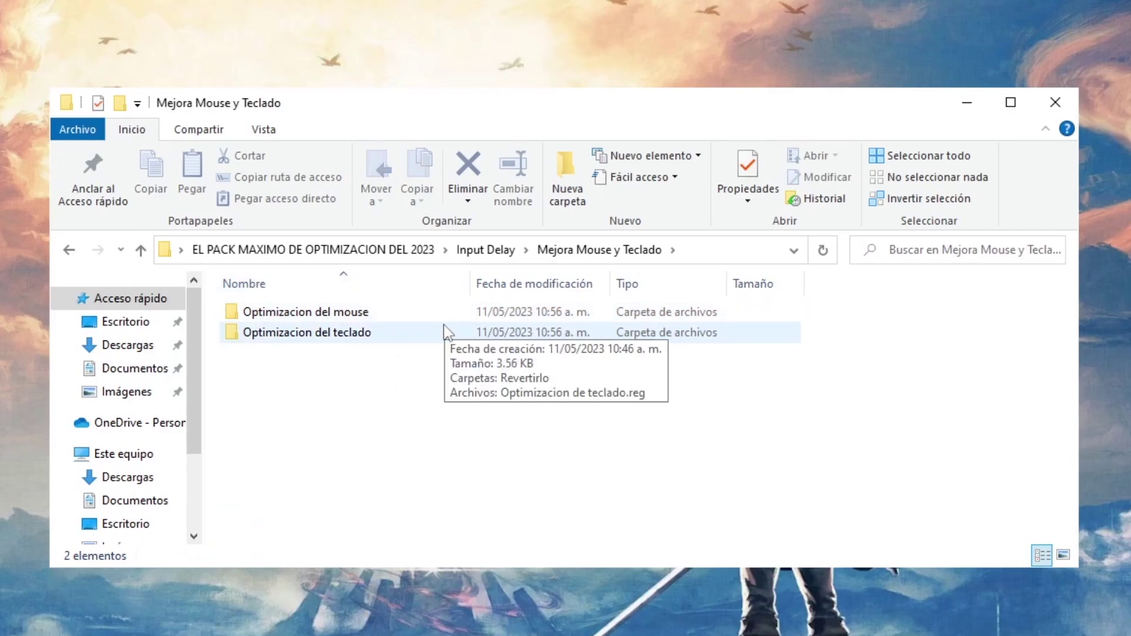
click(394, 338)
double_click(394, 338)
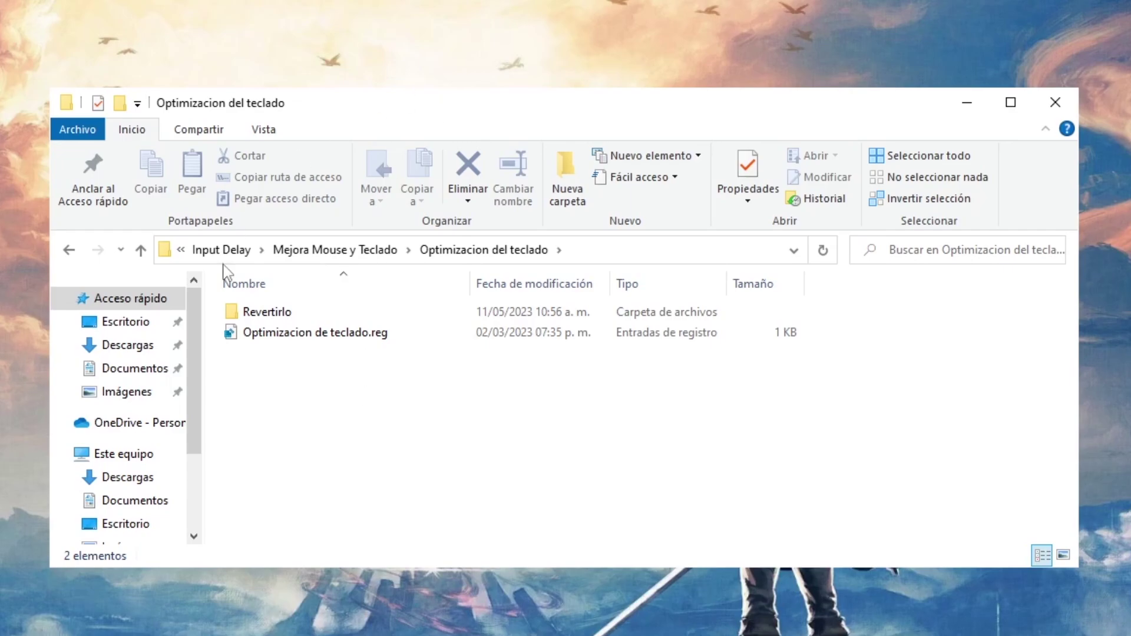
double_click(264, 314)
drag(262, 336, 915, 320)
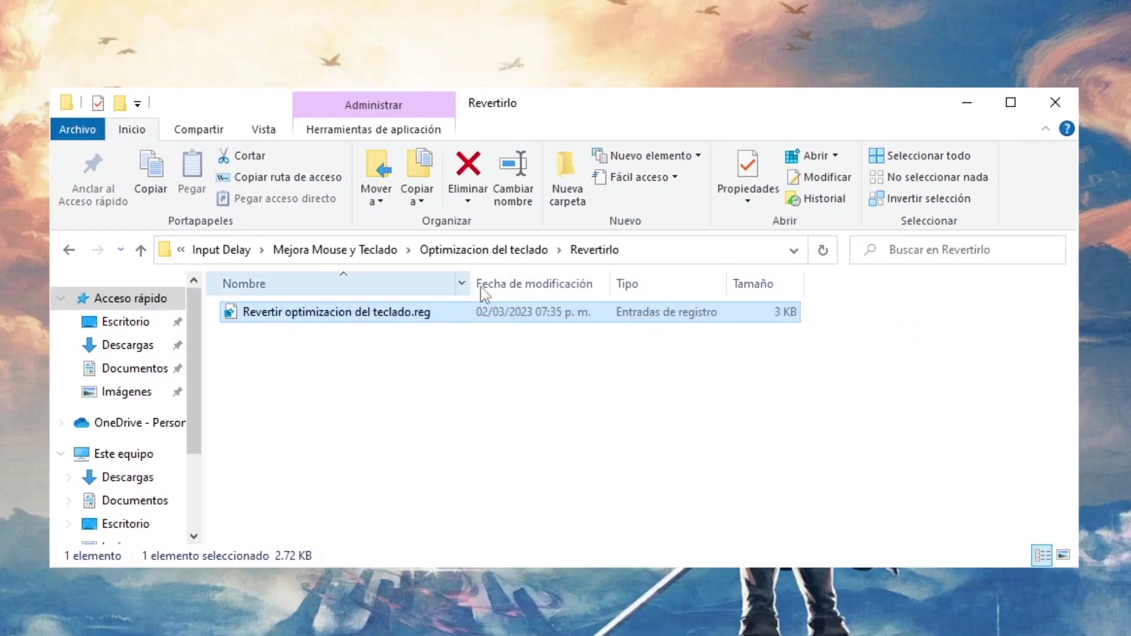
Go back to Mejora Mouse y Teclado, open Optimizacion del mouse and examine the registry file in its Revertirlo subfolder
click(69, 250)
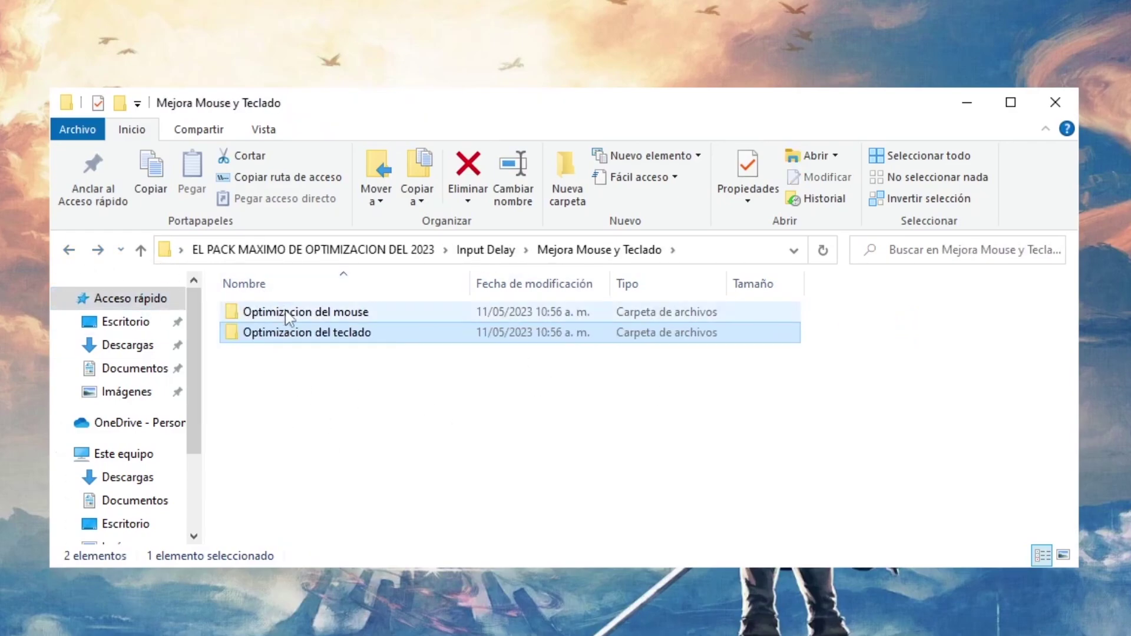
double_click(268, 312)
drag(275, 384, 912, 356)
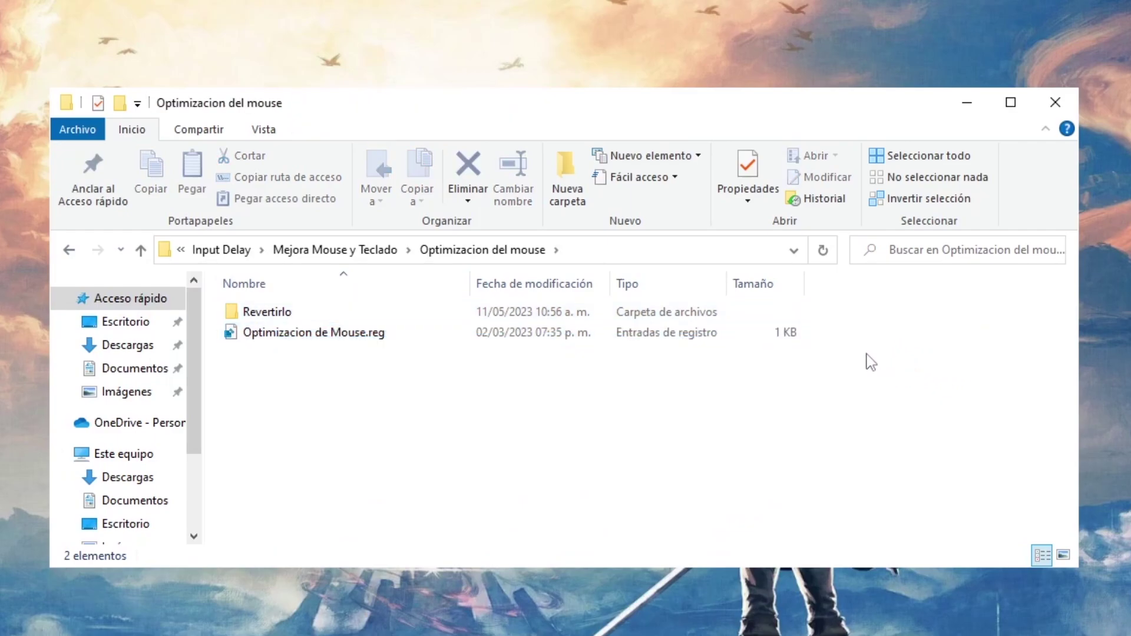
drag(811, 374, 406, 396)
double_click(359, 314)
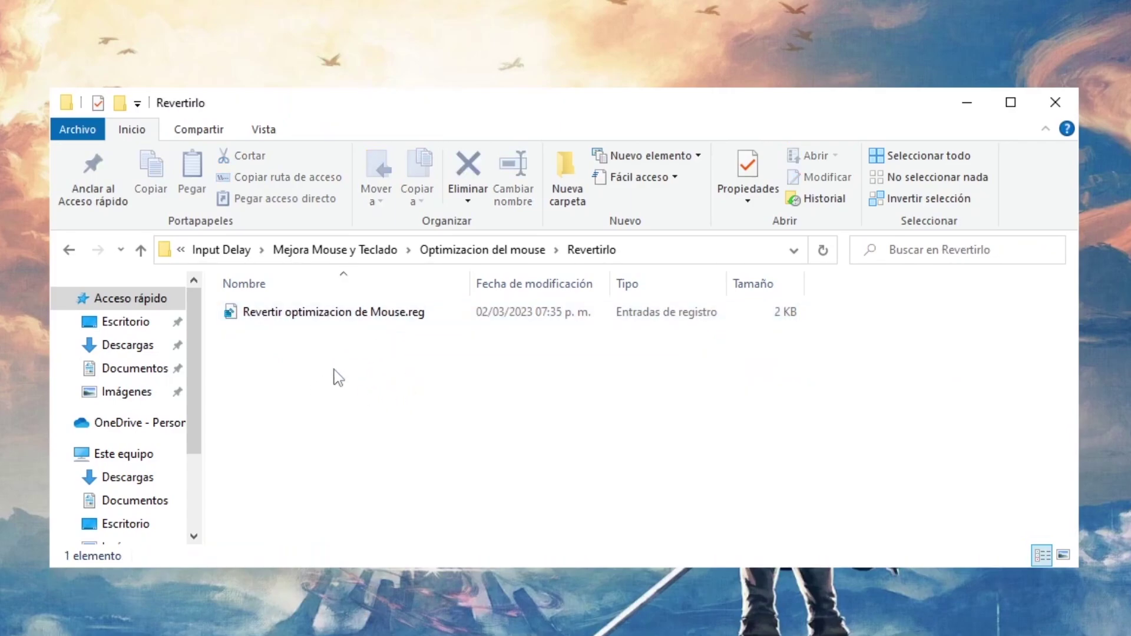
drag(331, 371, 910, 322)
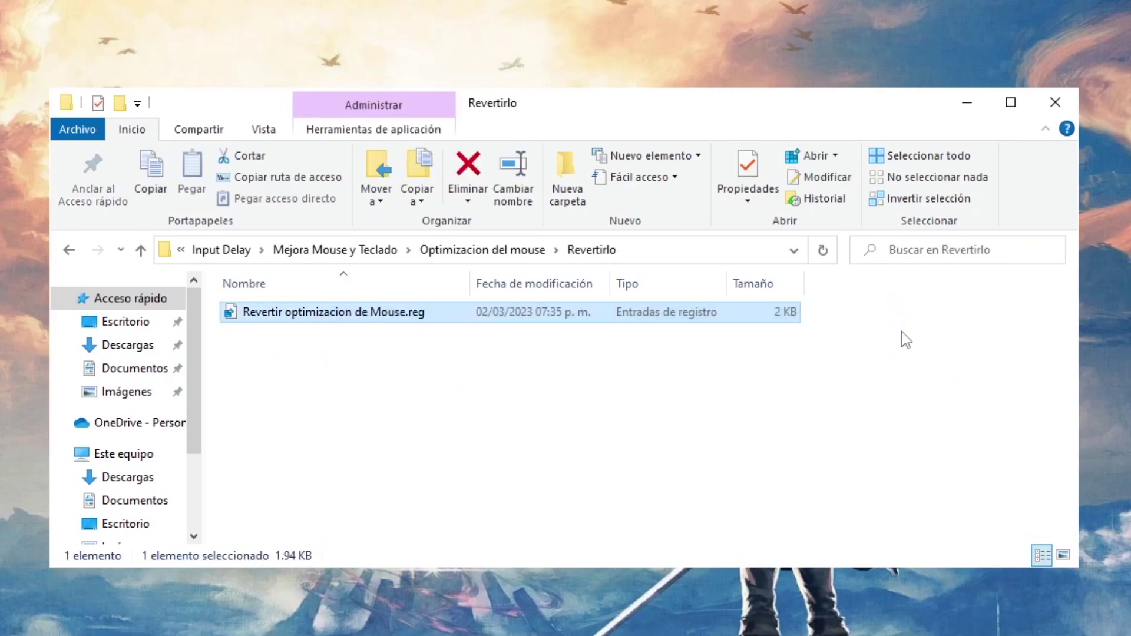
Return to the Input Delay folder, open its Reduce el Delay subfolder and examine the registry files there
click(67, 249)
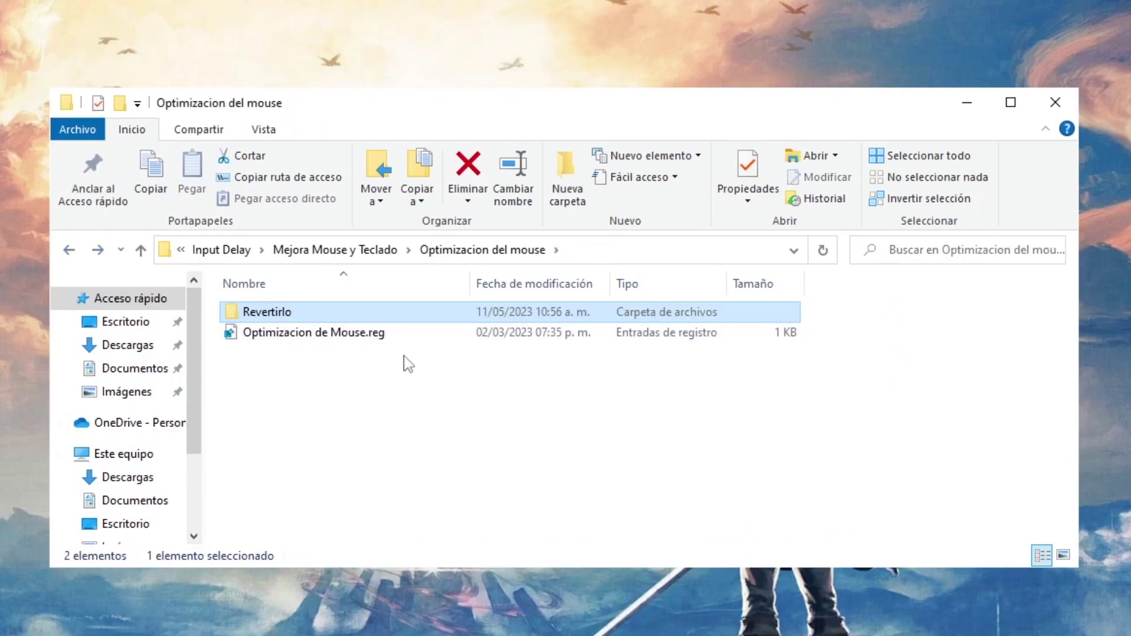
key(alt+Up)
key(alt+Up)
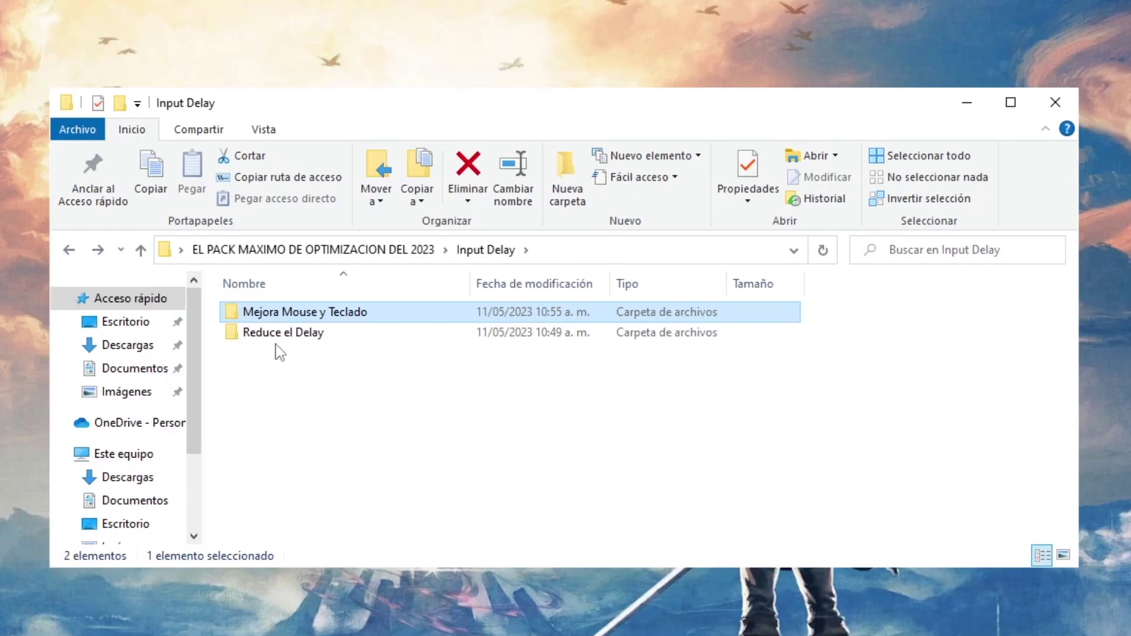
double_click(289, 334)
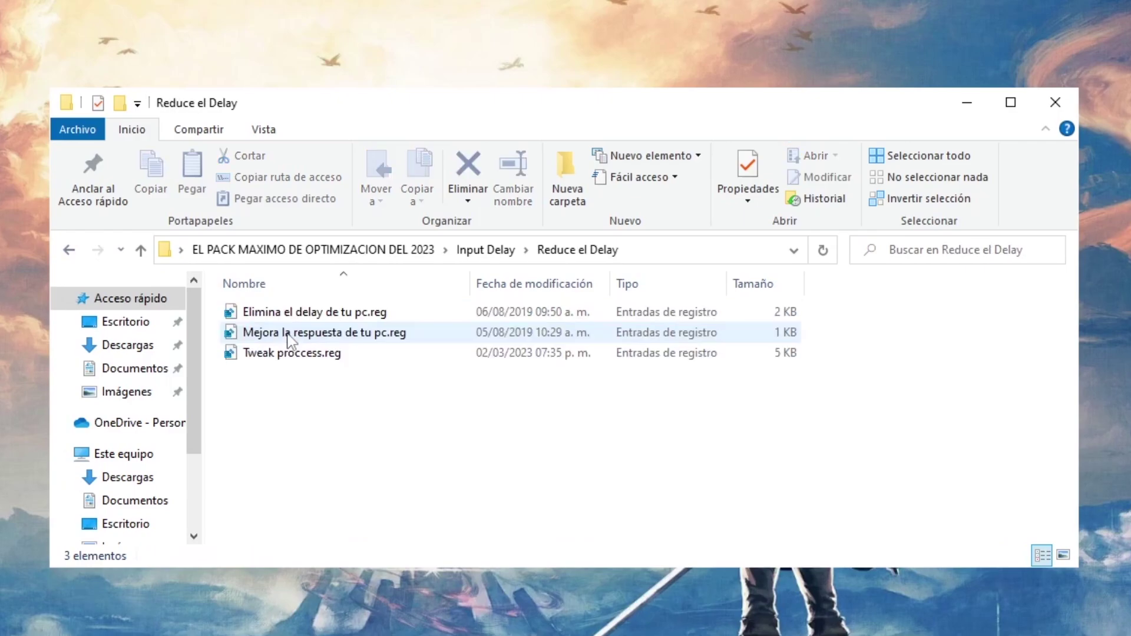
drag(287, 404, 691, 289)
click(919, 340)
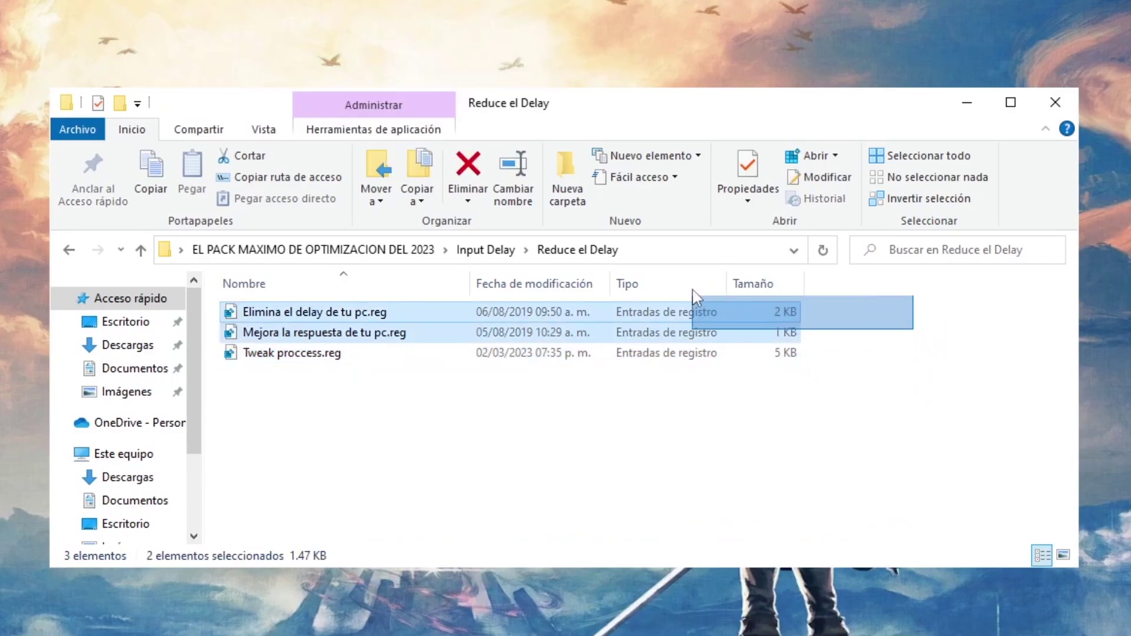
click(881, 349)
drag(900, 337, 748, 347)
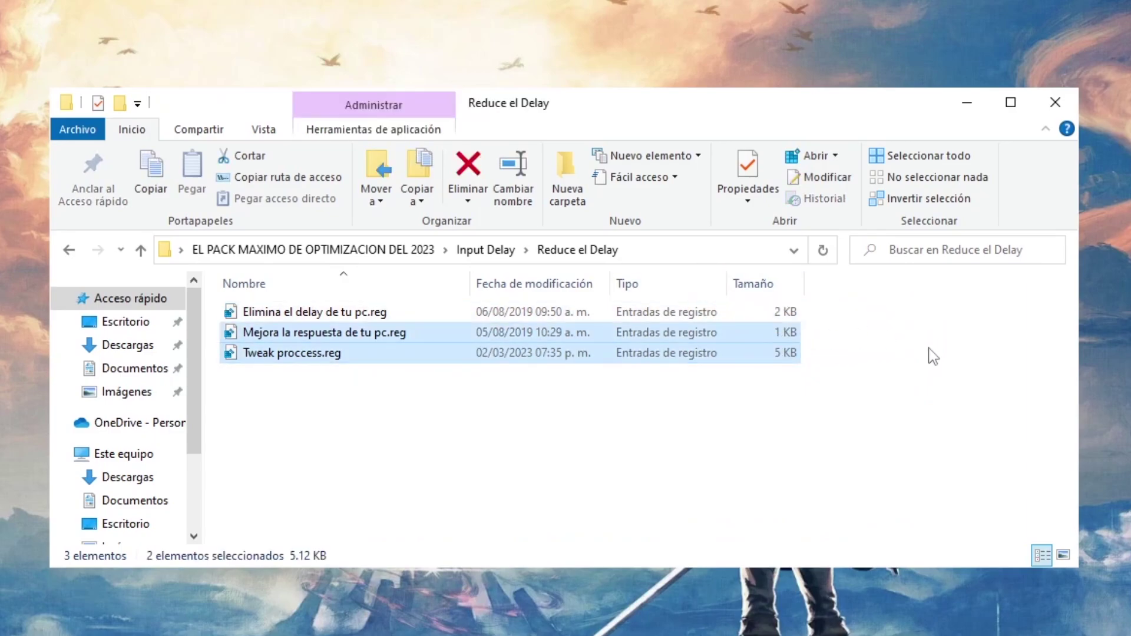
drag(924, 365, 580, 368)
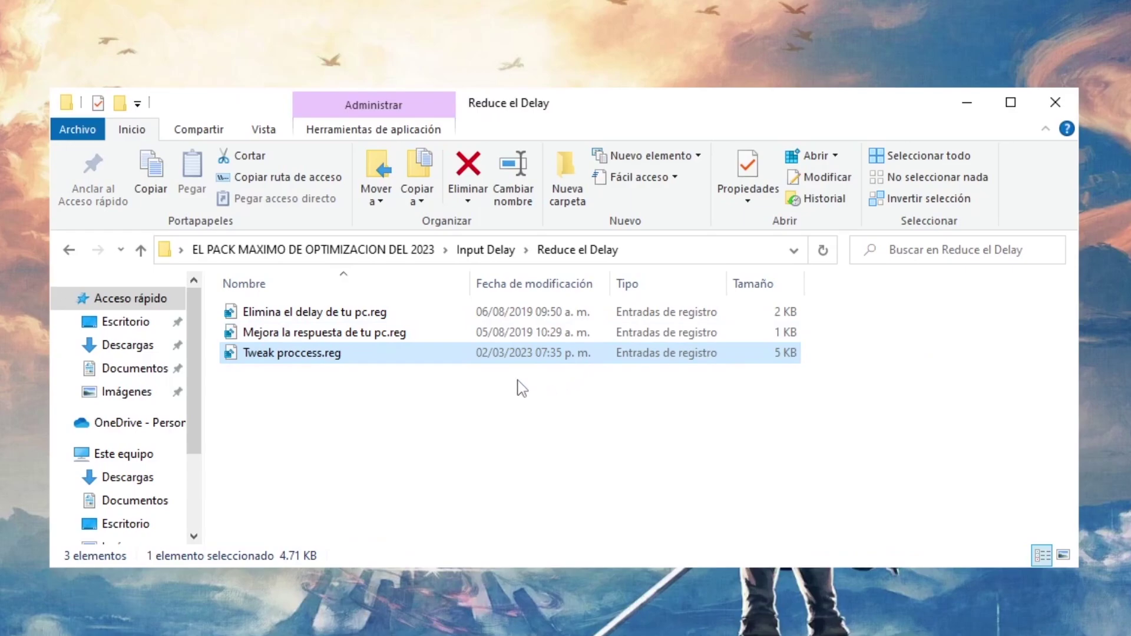
Merge Elimina el delay de tu pc.reg from the Reduce el Delay folder into the registry
click(444, 316)
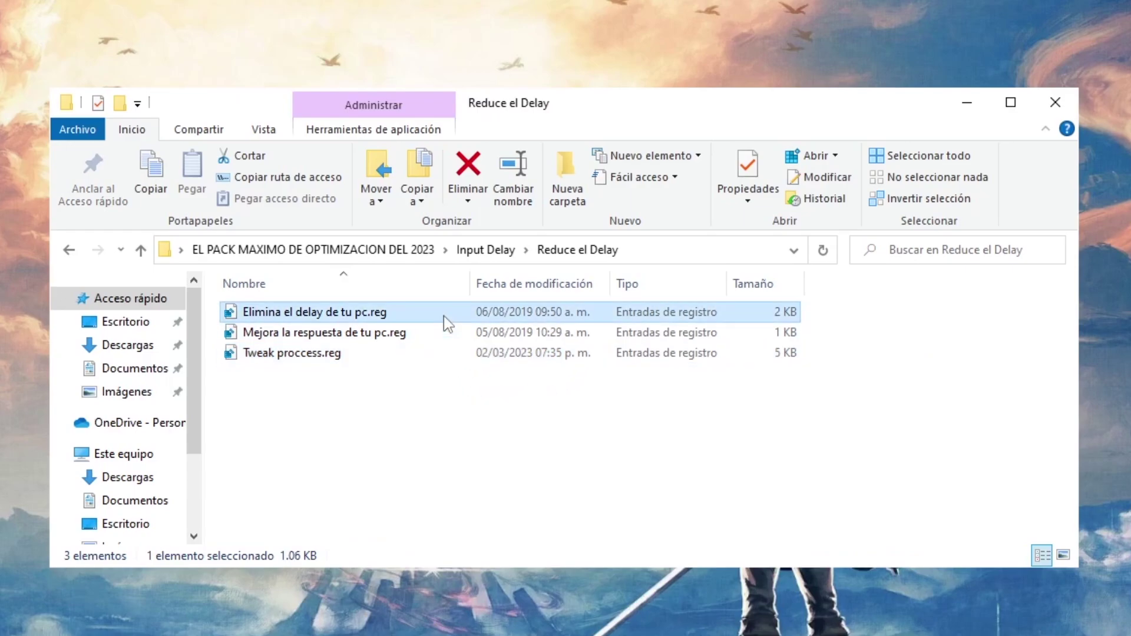
double_click(444, 316)
click(706, 464)
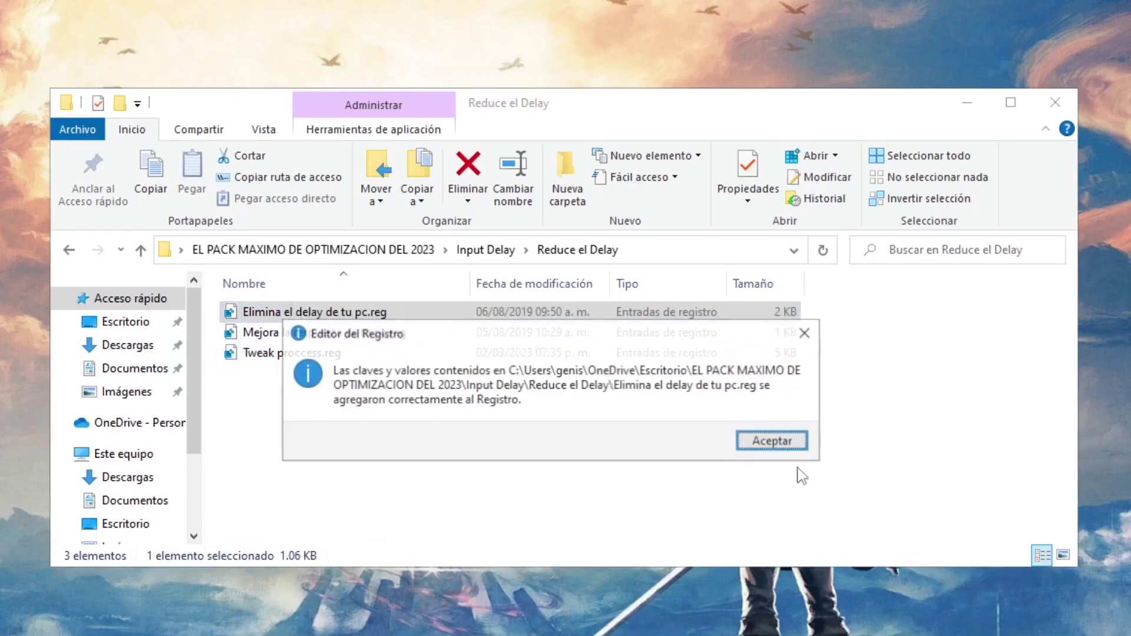
click(773, 441)
drag(801, 454, 709, 340)
click(864, 316)
mouse_move(914, 310)
mouse_down()
mouse_move(698, 301)
mouse_move(893, 309)
mouse_up()
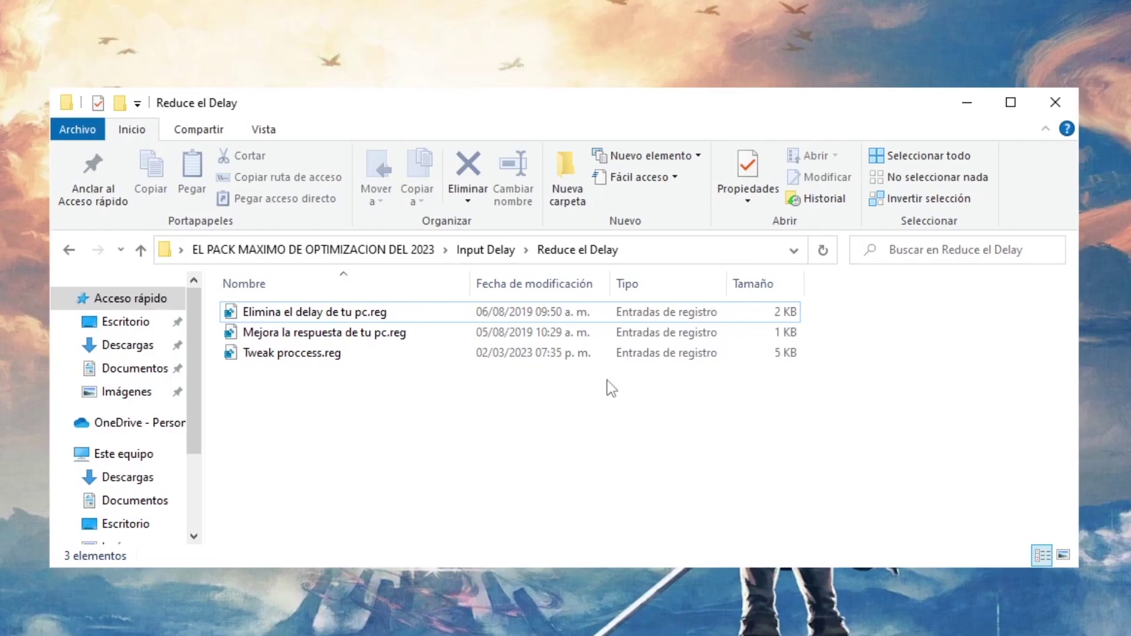
Return to the main folder of the 2023 optimization pack and open its Juegos folder
key(alt+Left)
key(alt+Left)
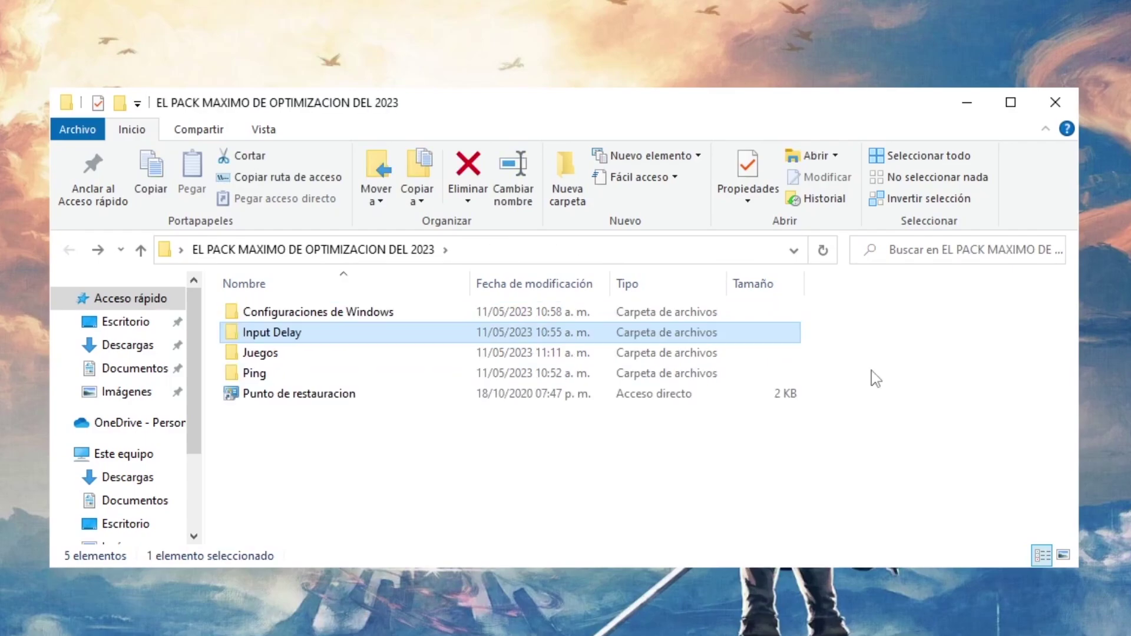
double_click(434, 353)
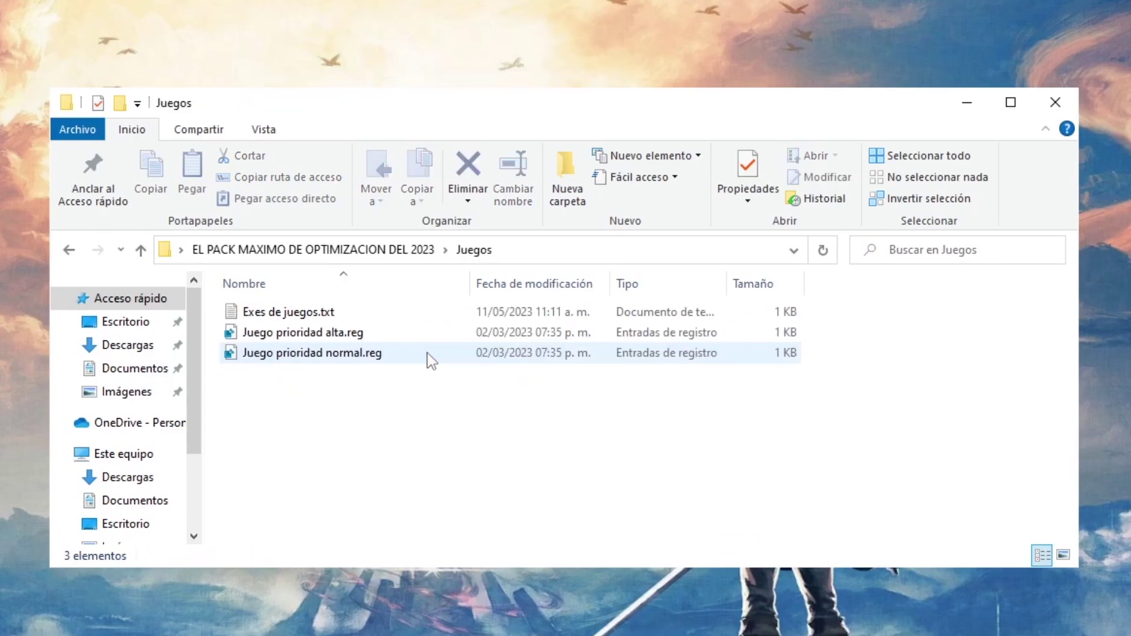
Open Juego prioridad alta.reg in Notepad and highlight the FortniteClient-Win64-Shipping executable name in the Image File Execution Options path
drag(297, 396, 338, 349)
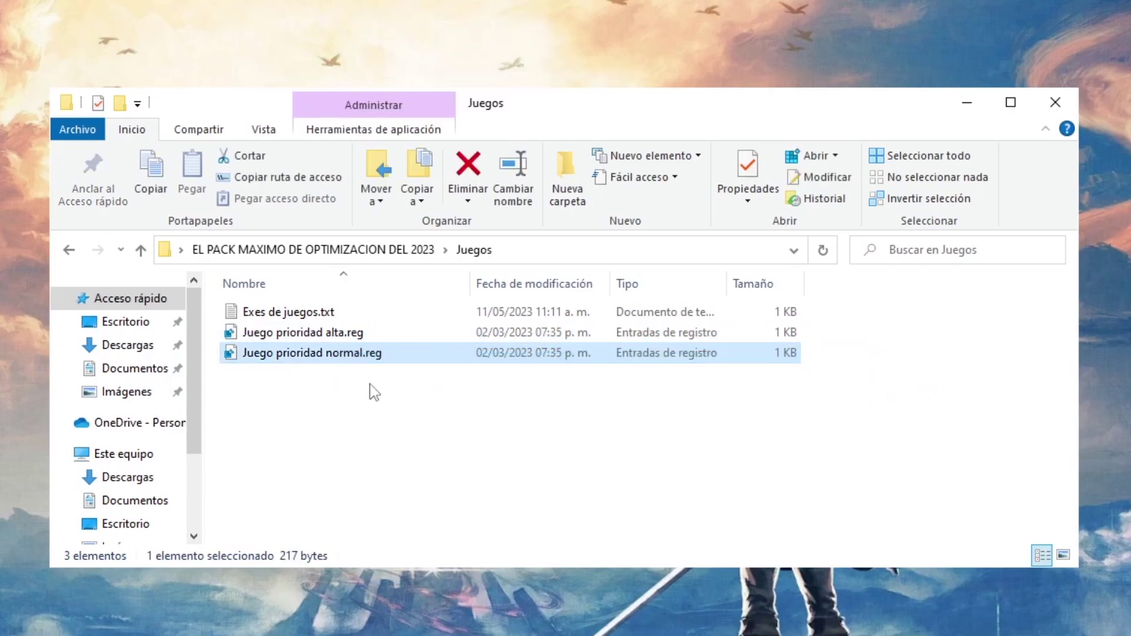
right_click(335, 337)
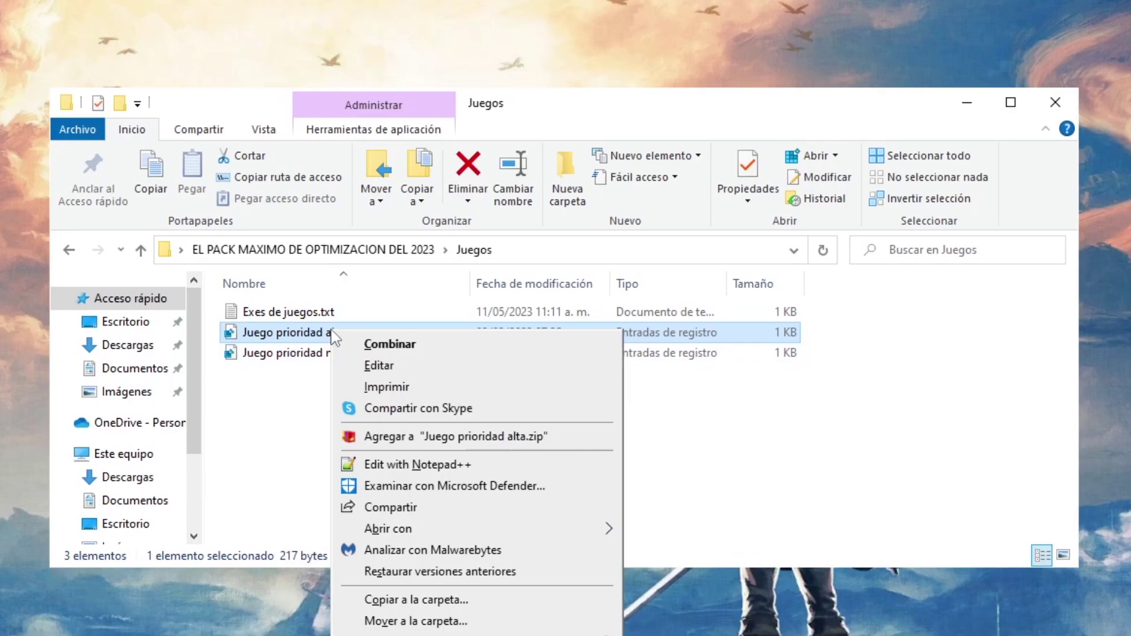
mouse_move(589, 528)
click(683, 530)
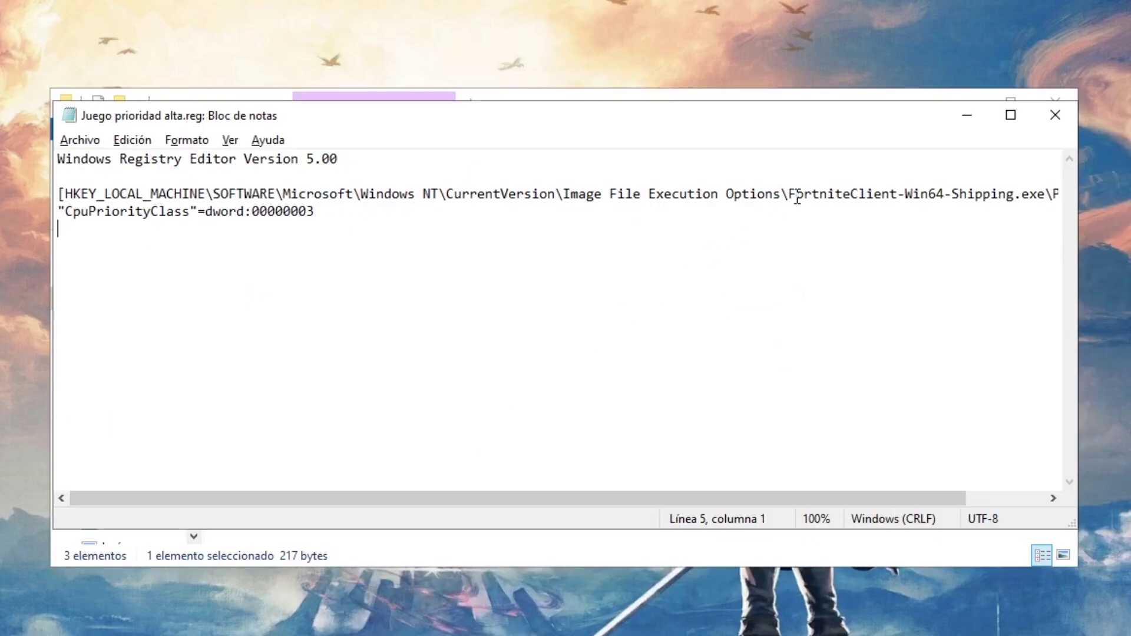
drag(792, 193, 1005, 198)
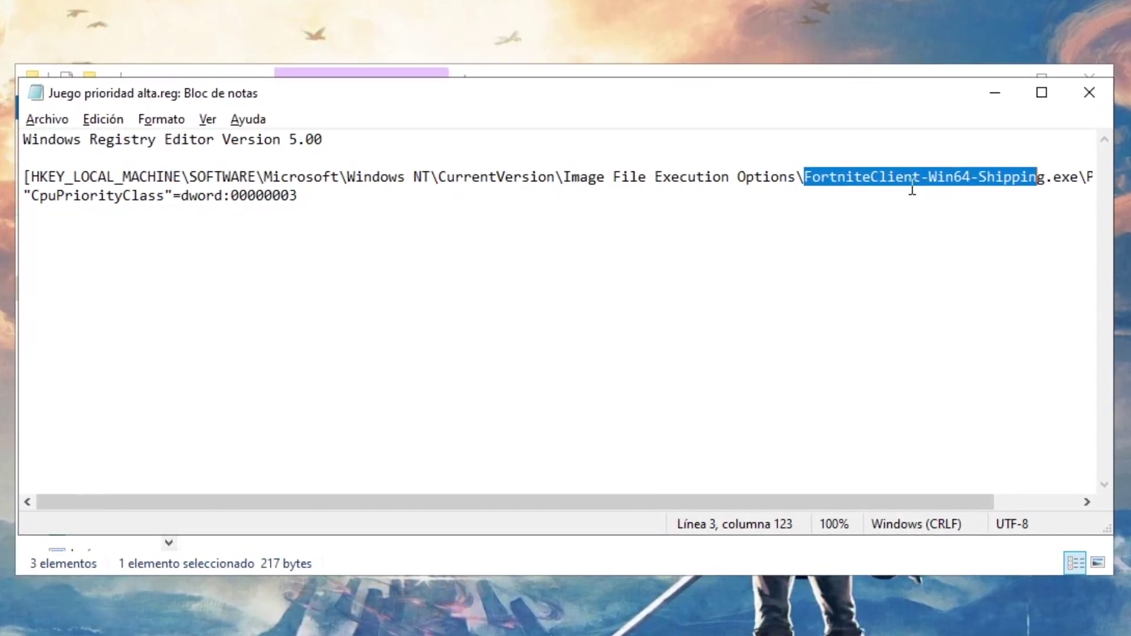
click(871, 177)
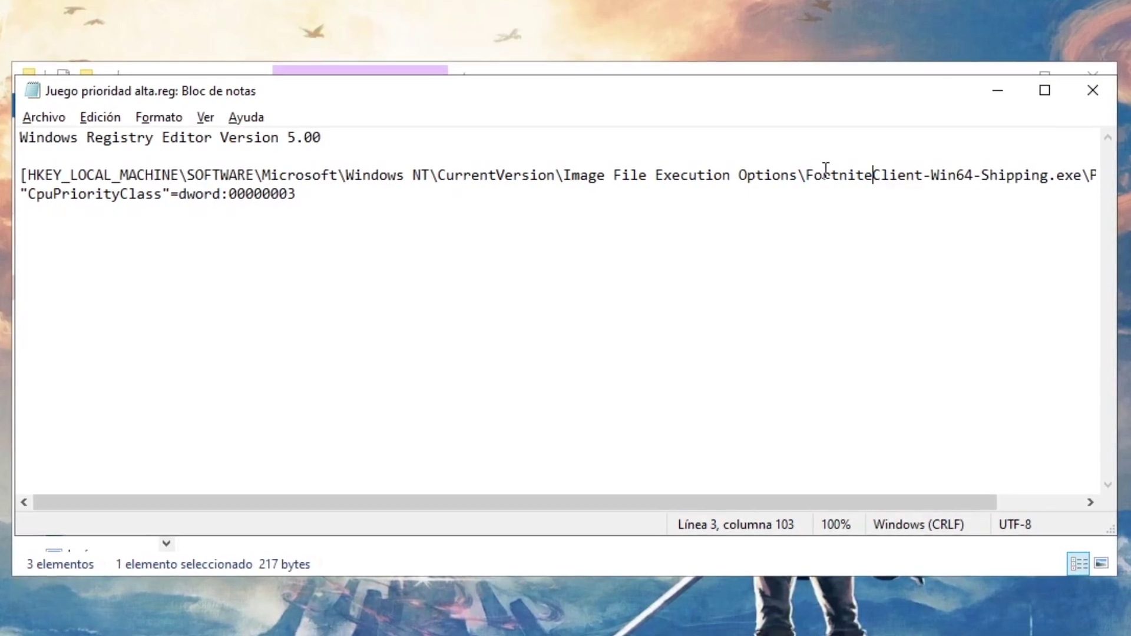
drag(825, 173, 991, 174)
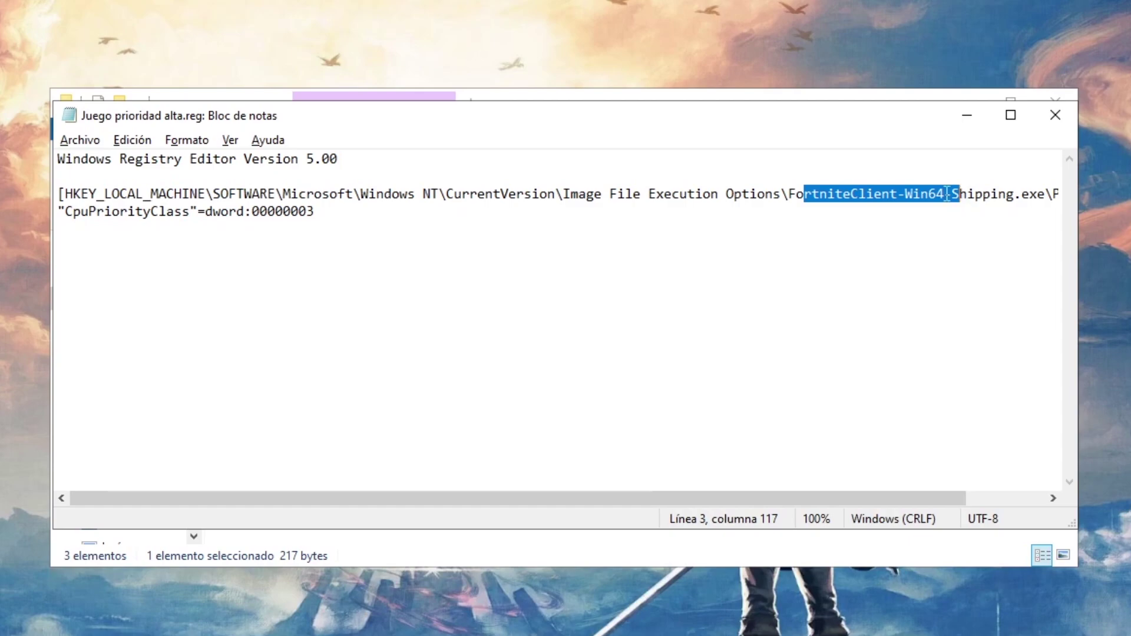
Save Juego prioridad alta.reg and close it
click(82, 140)
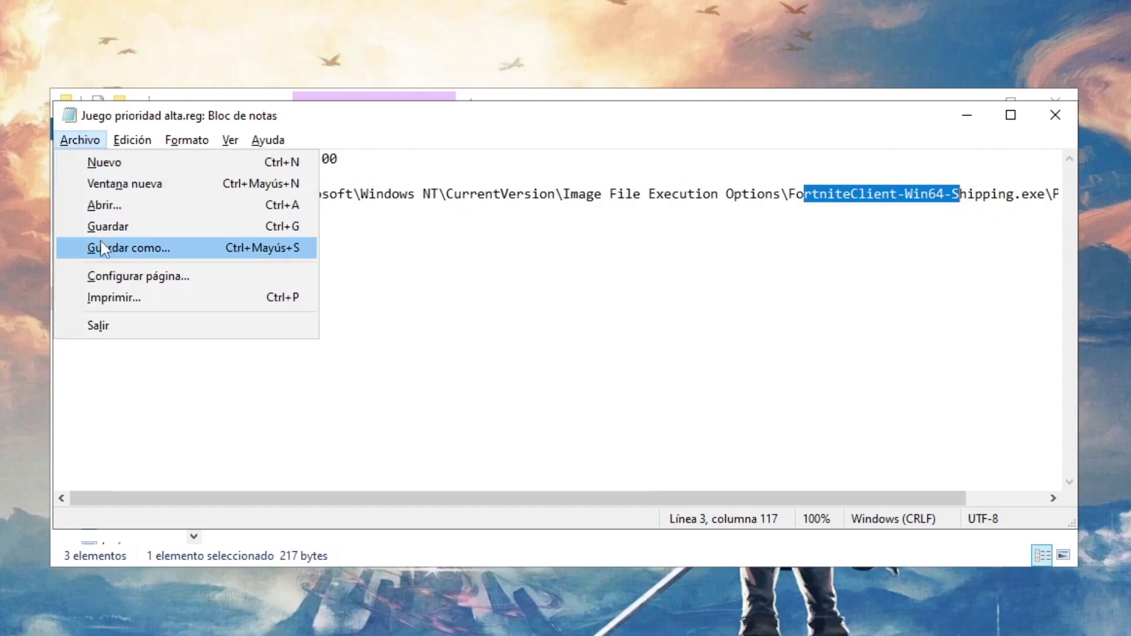
click(132, 228)
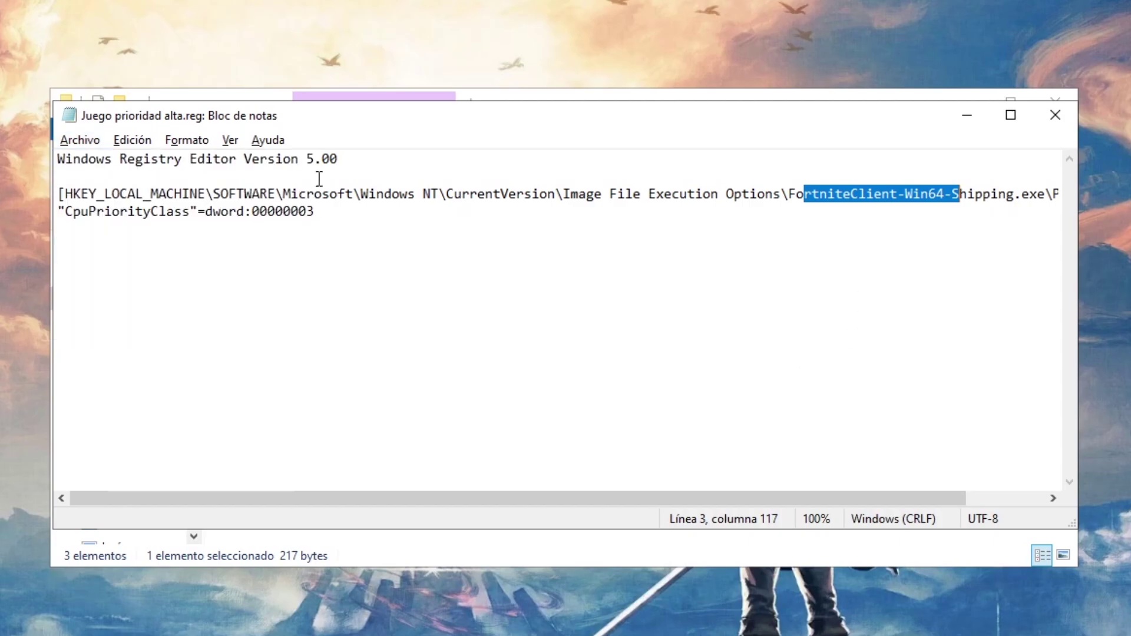
click(1051, 118)
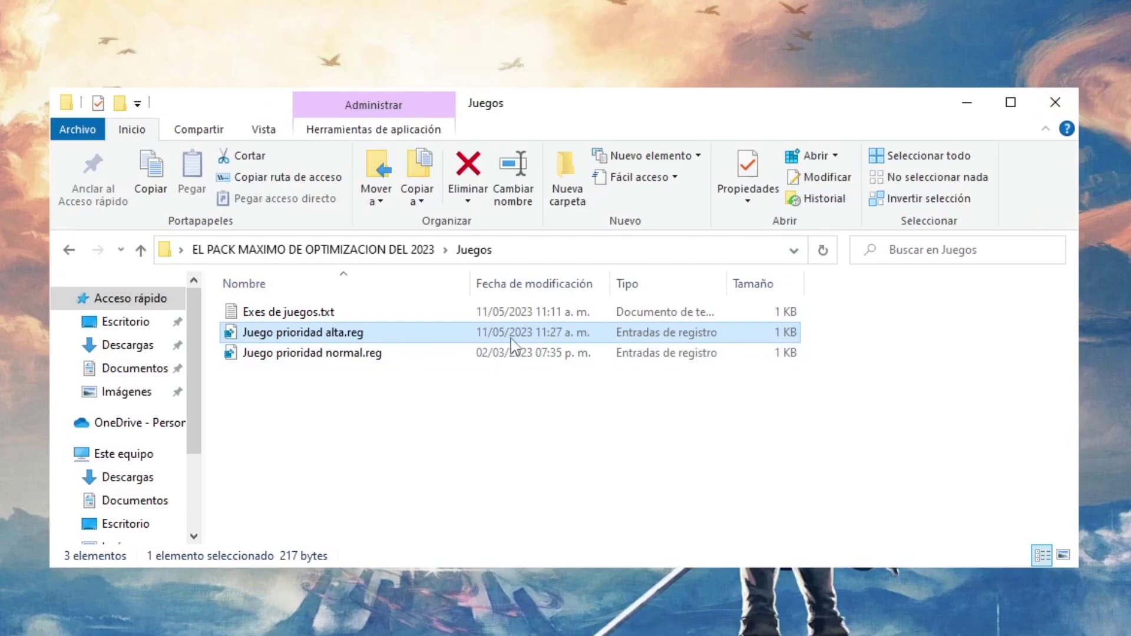
Merge Juego prioridad alta.reg from the Juegos folder into the registry
double_click(362, 337)
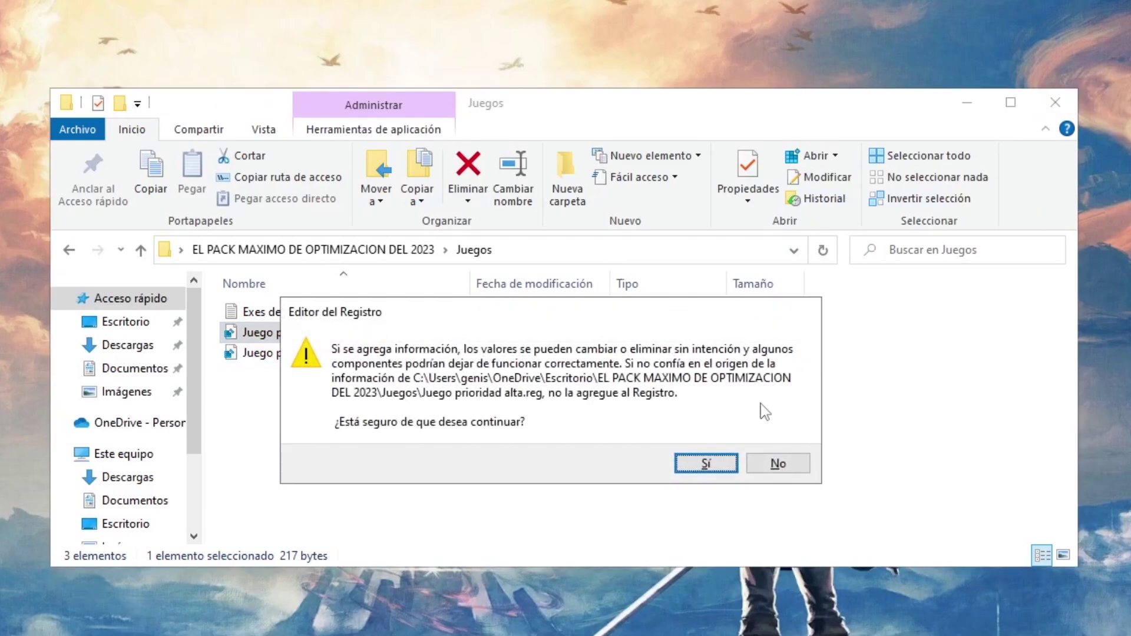
click(698, 465)
click(797, 444)
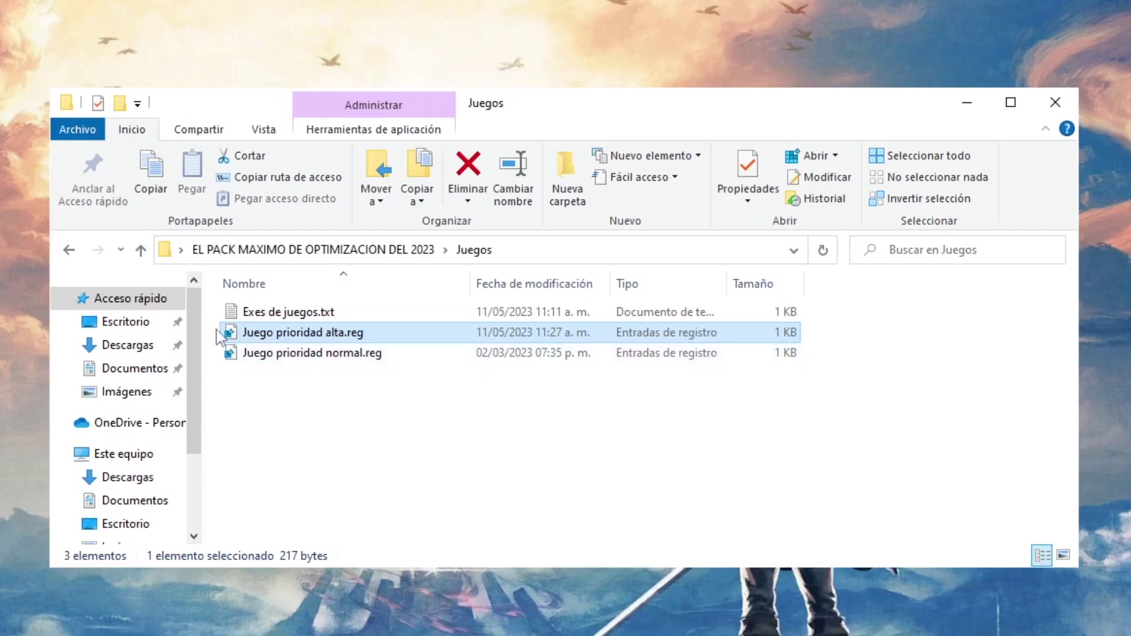
Open Exes de juegos.txt, review the list of game executable names and close the file
double_click(291, 316)
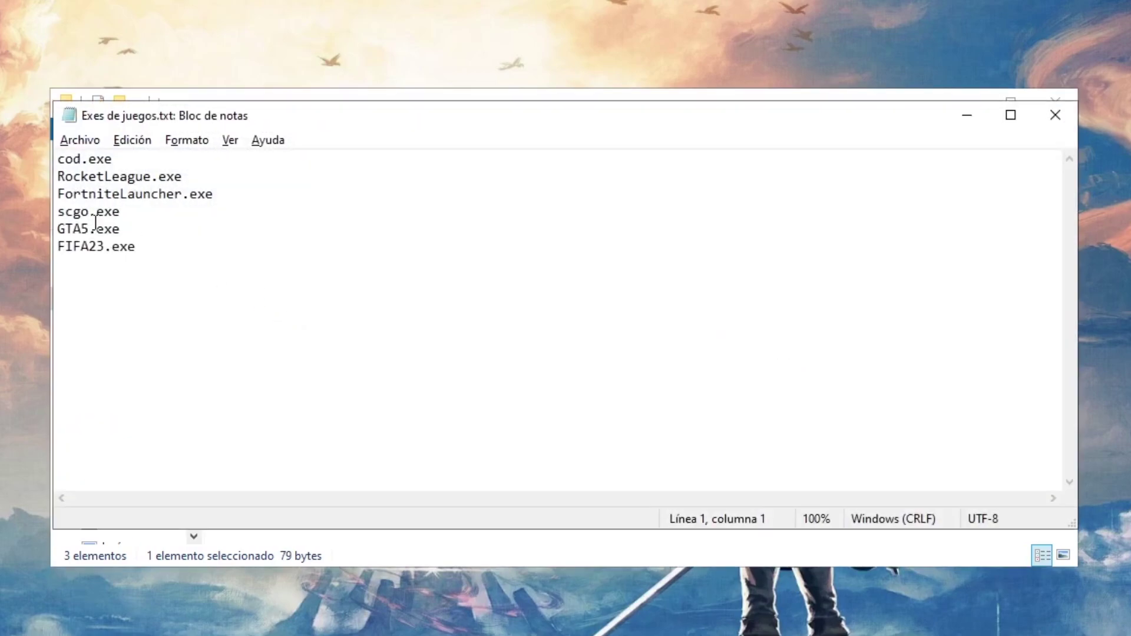
drag(151, 260, 247, 257)
drag(136, 249, 59, 155)
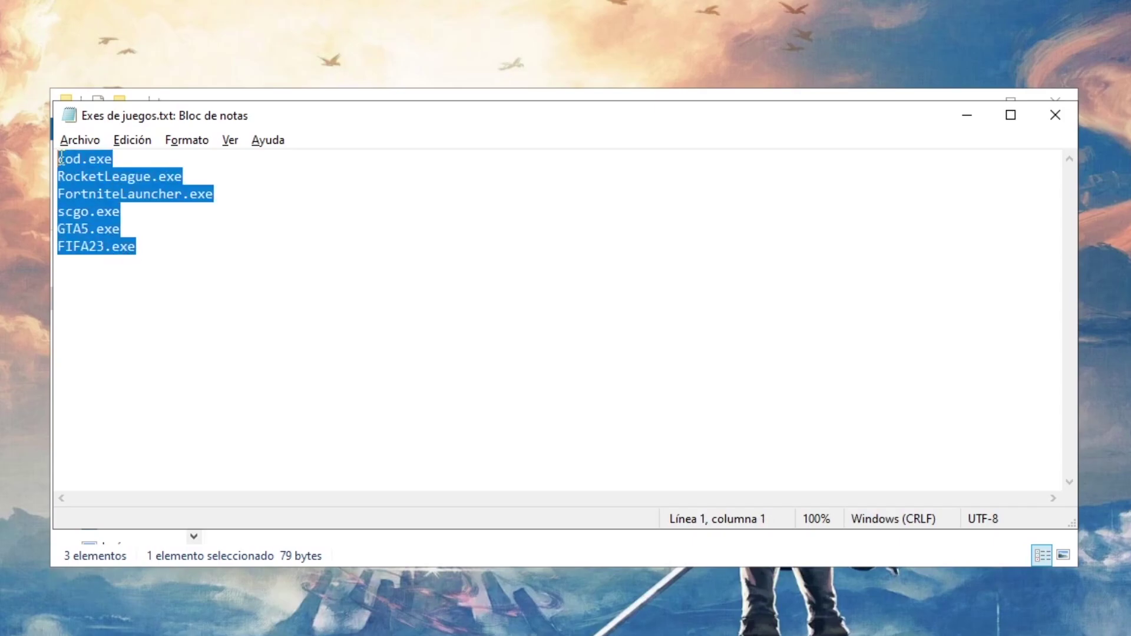
click(1054, 115)
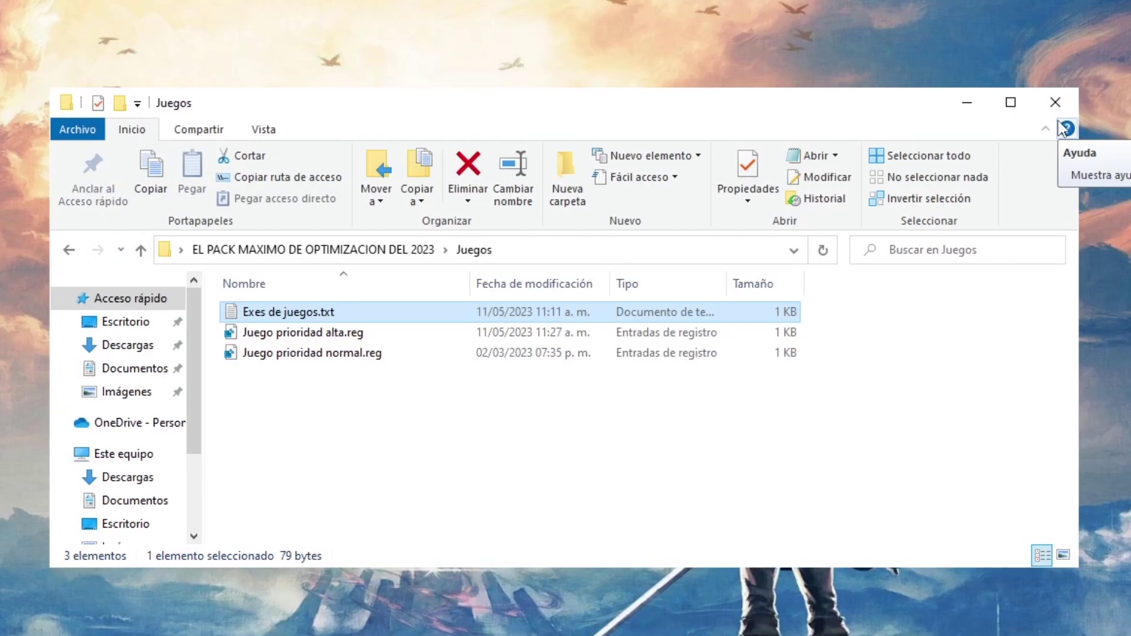
Return to the pack's main folder and open the CMD folder inside Ping > Trucos para ping
key(alt+Left)
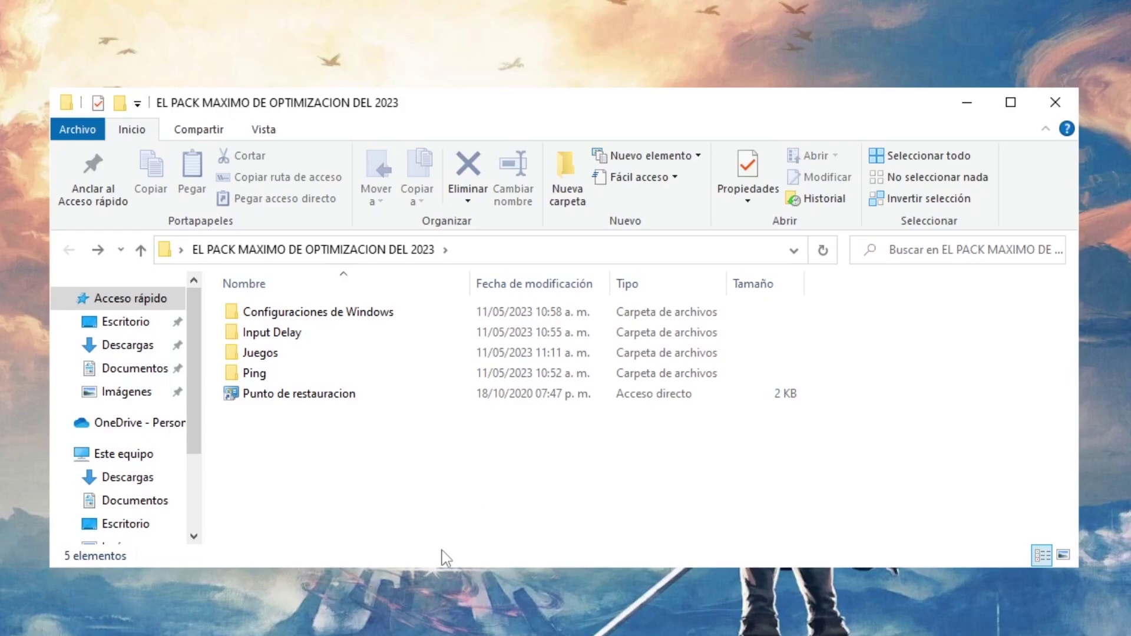
double_click(315, 381)
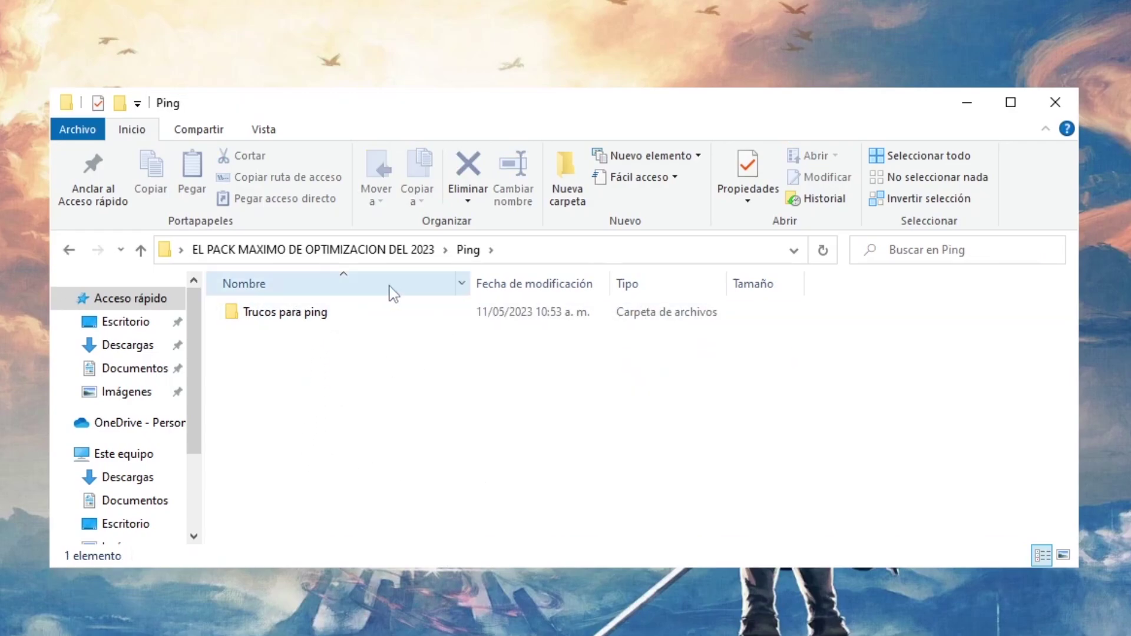
double_click(332, 314)
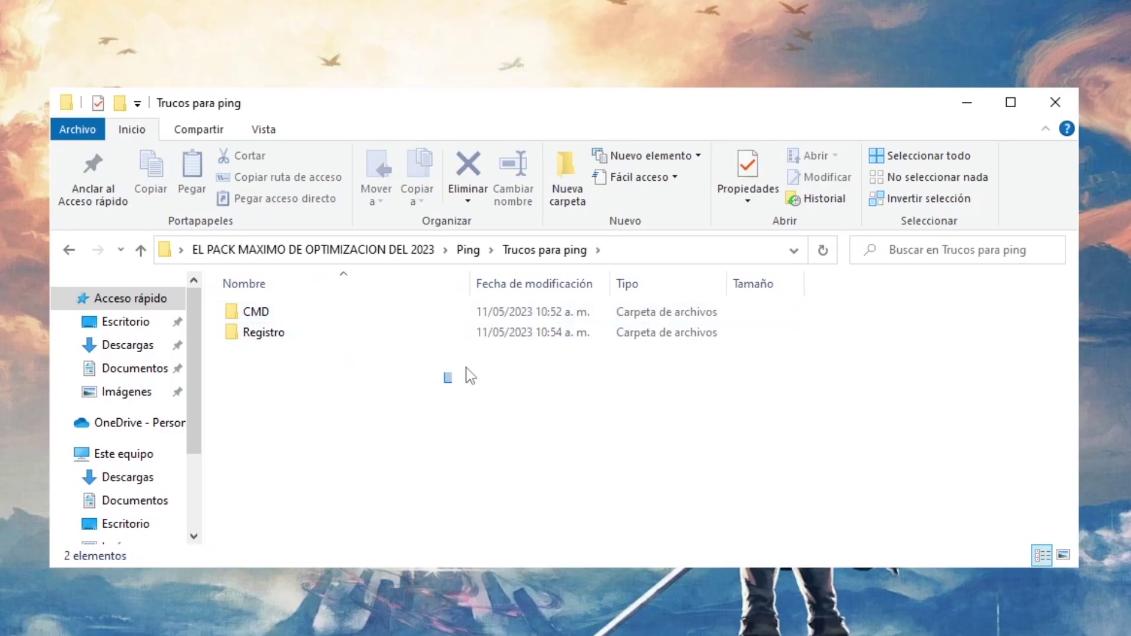
drag(445, 381, 918, 361)
double_click(451, 321)
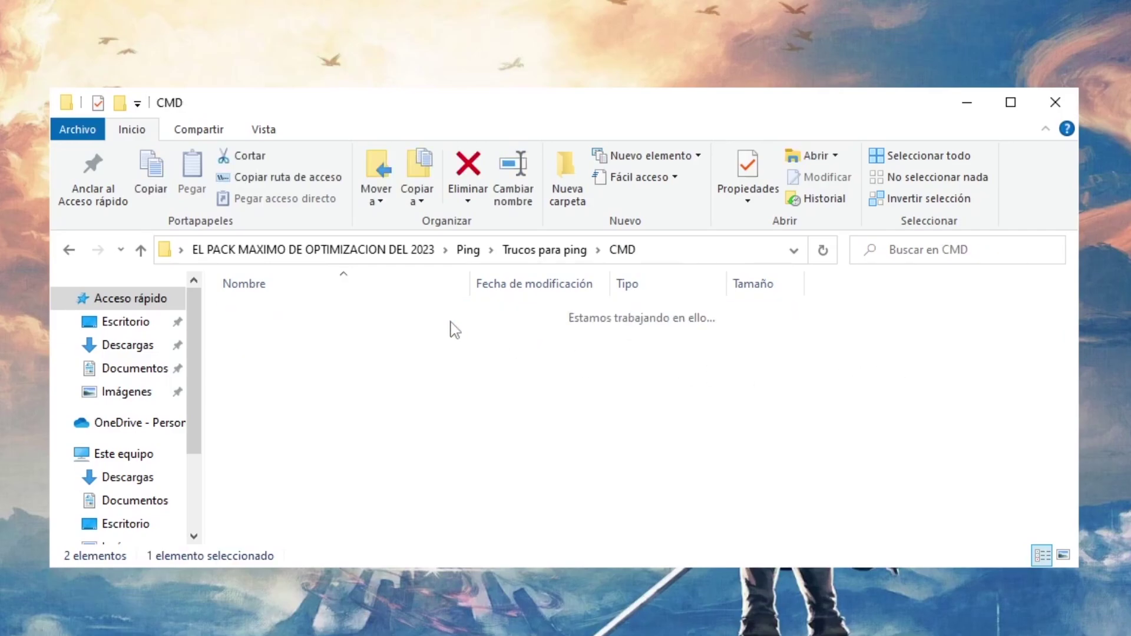
drag(245, 503, 977, 325)
click(956, 355)
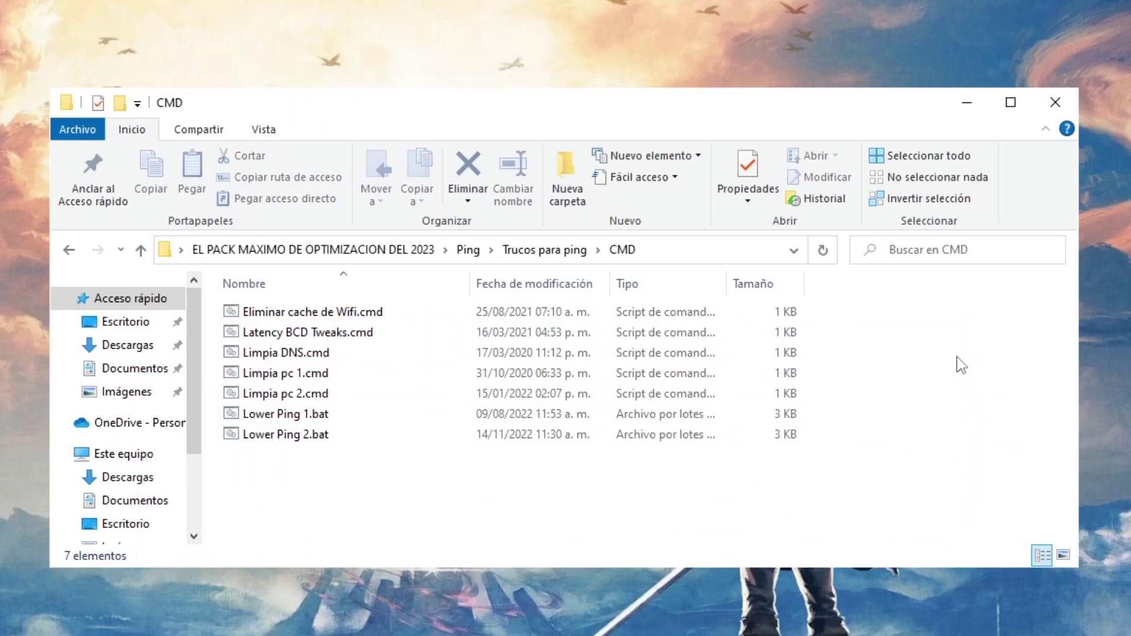
drag(857, 357, 760, 396)
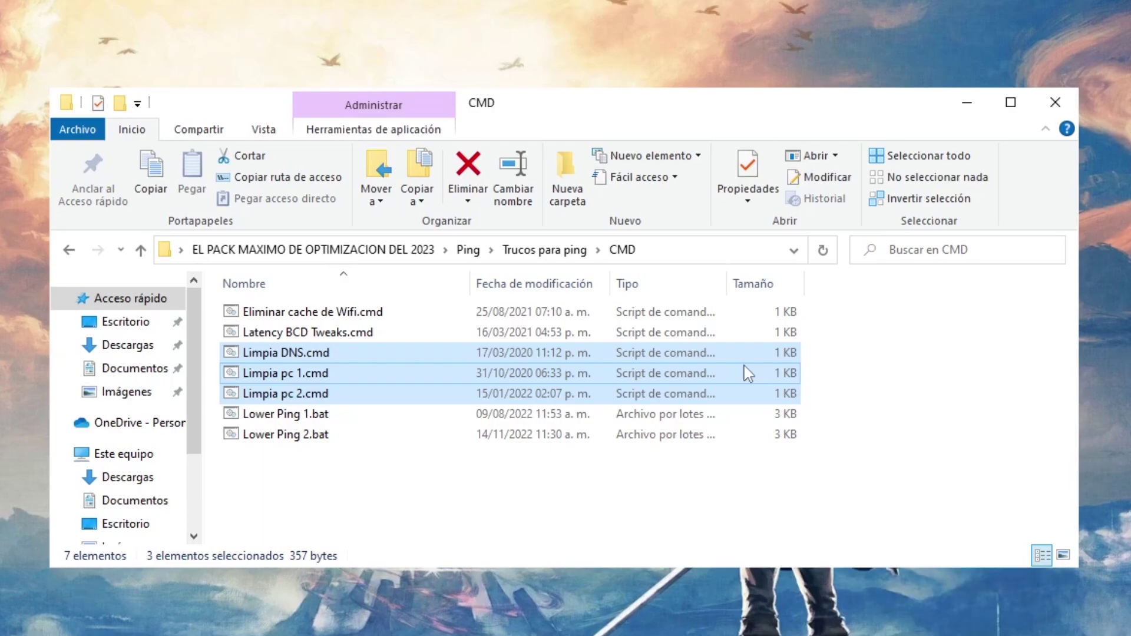
click(893, 335)
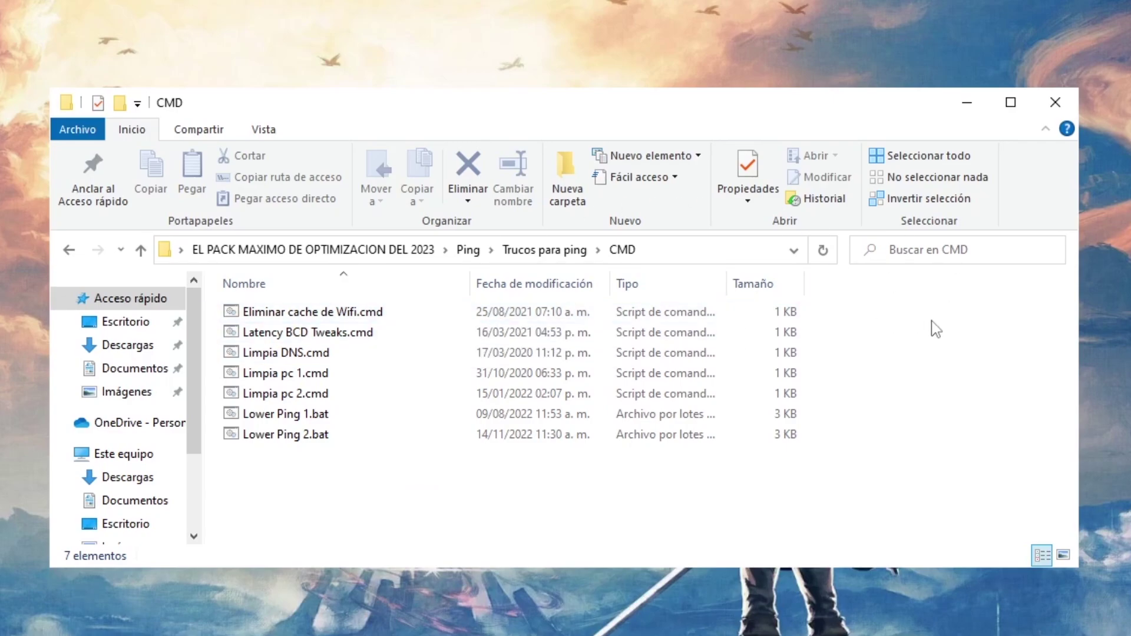
Run Eliminar cache de Wifi.cmd as administrator and dismiss its console window
click(344, 313)
right_click(342, 314)
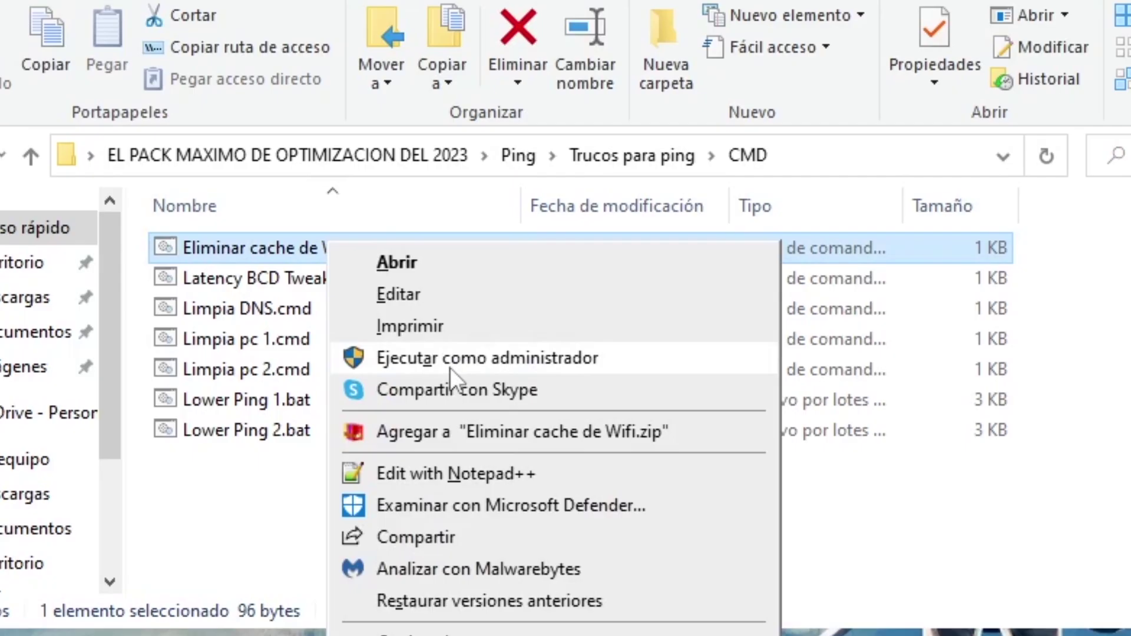
click(450, 368)
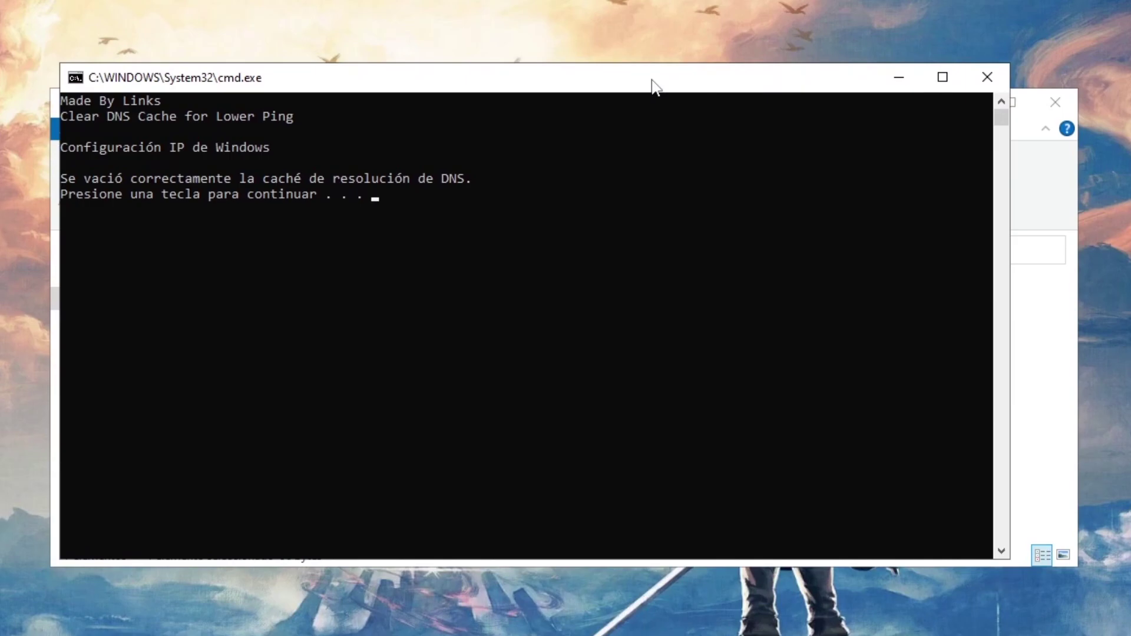
key(Return)
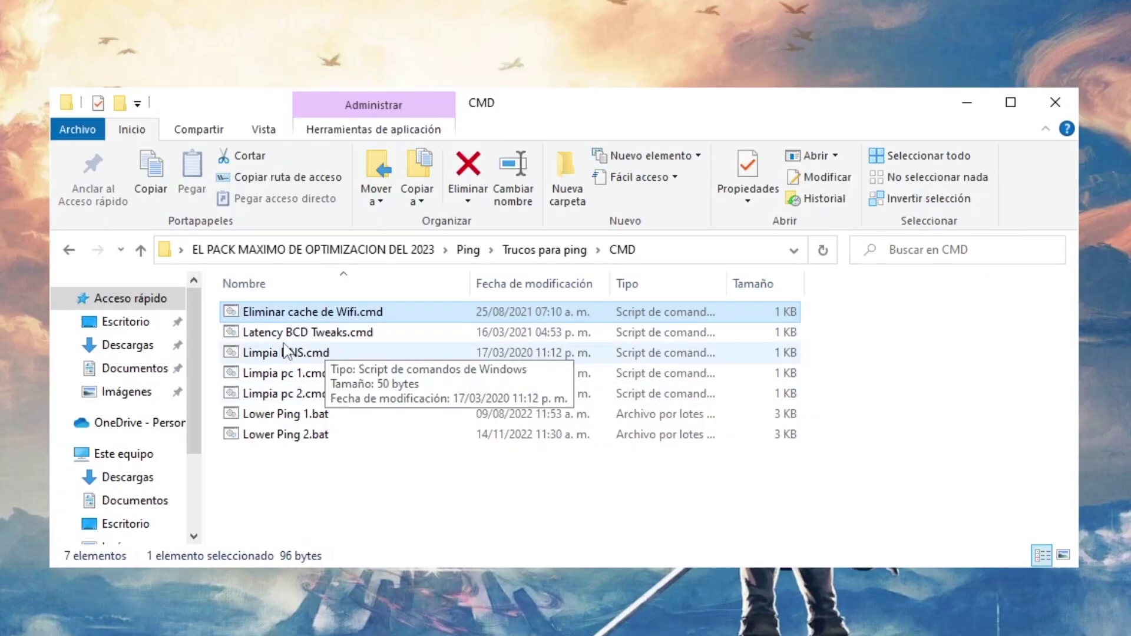
Run Latency BCD Tweaks.cmd as administrator and dismiss its console window
click(330, 334)
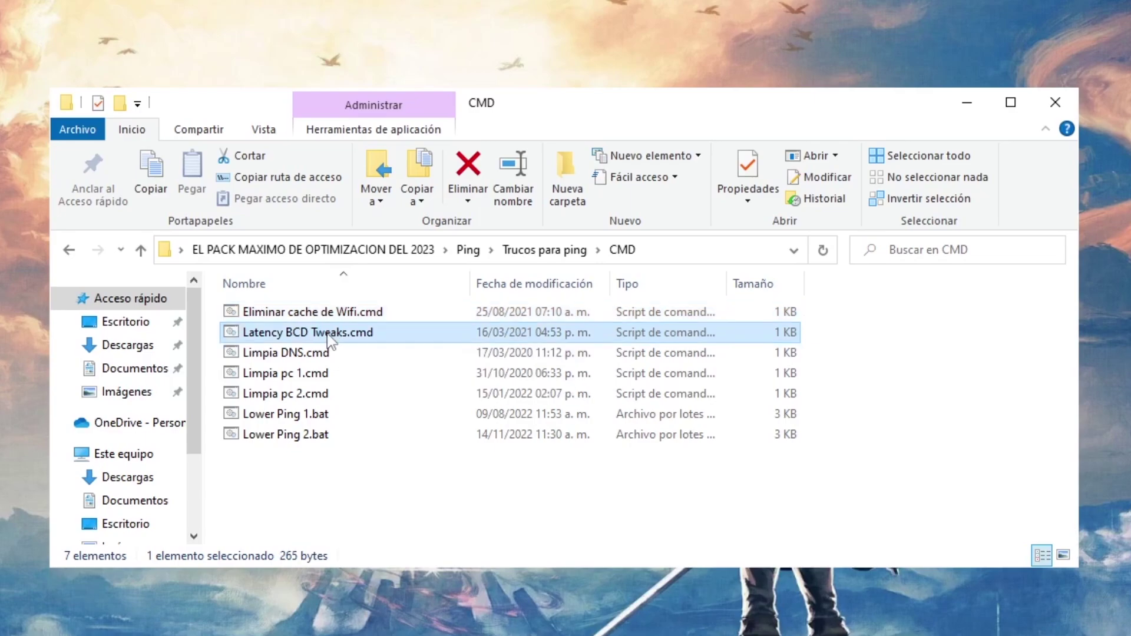
right_click(329, 334)
click(413, 413)
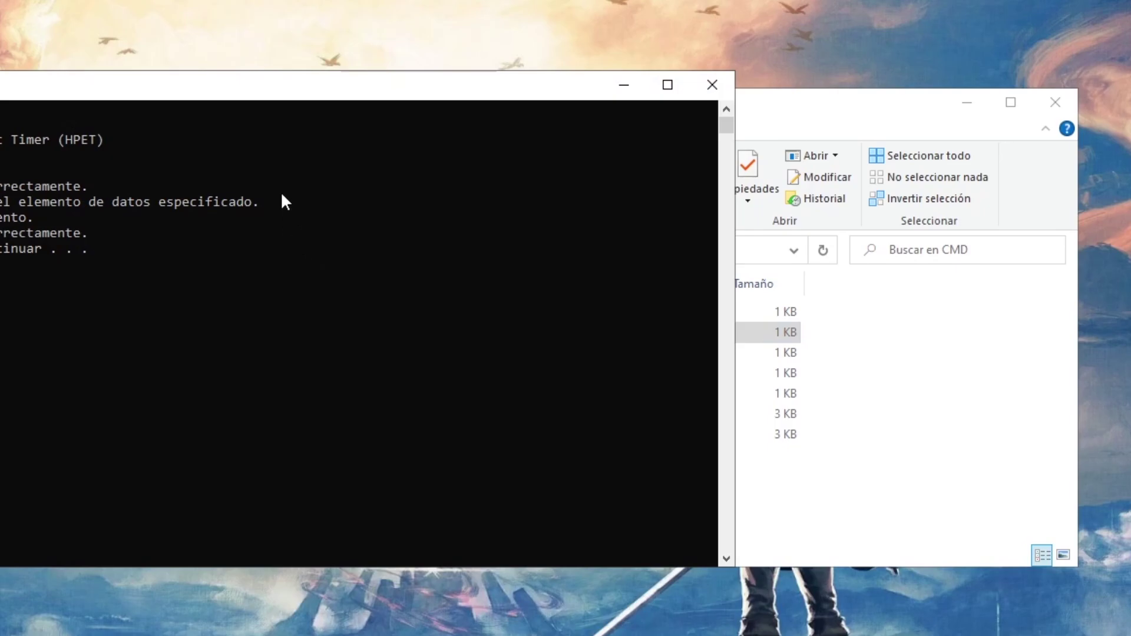
key(Return)
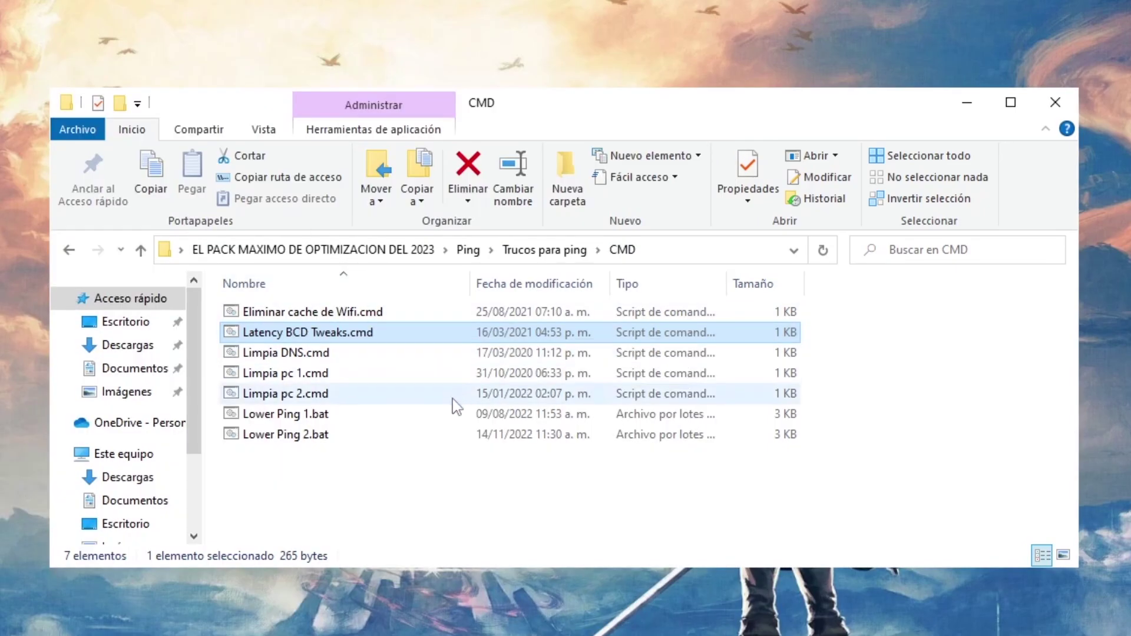
drag(846, 350, 750, 403)
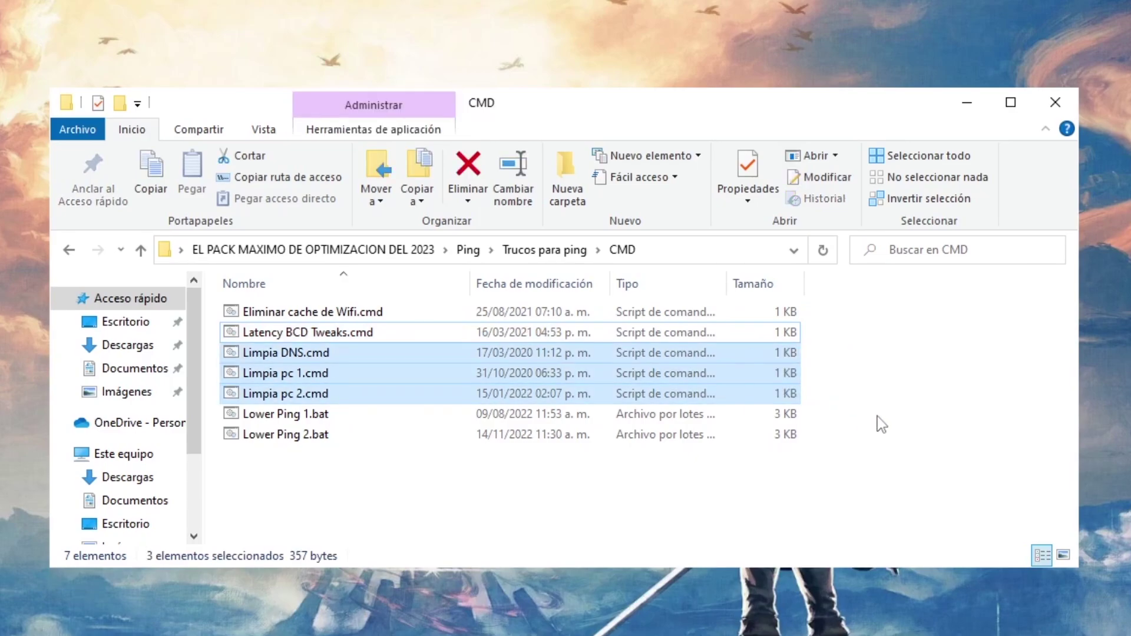
drag(879, 417, 761, 440)
click(454, 506)
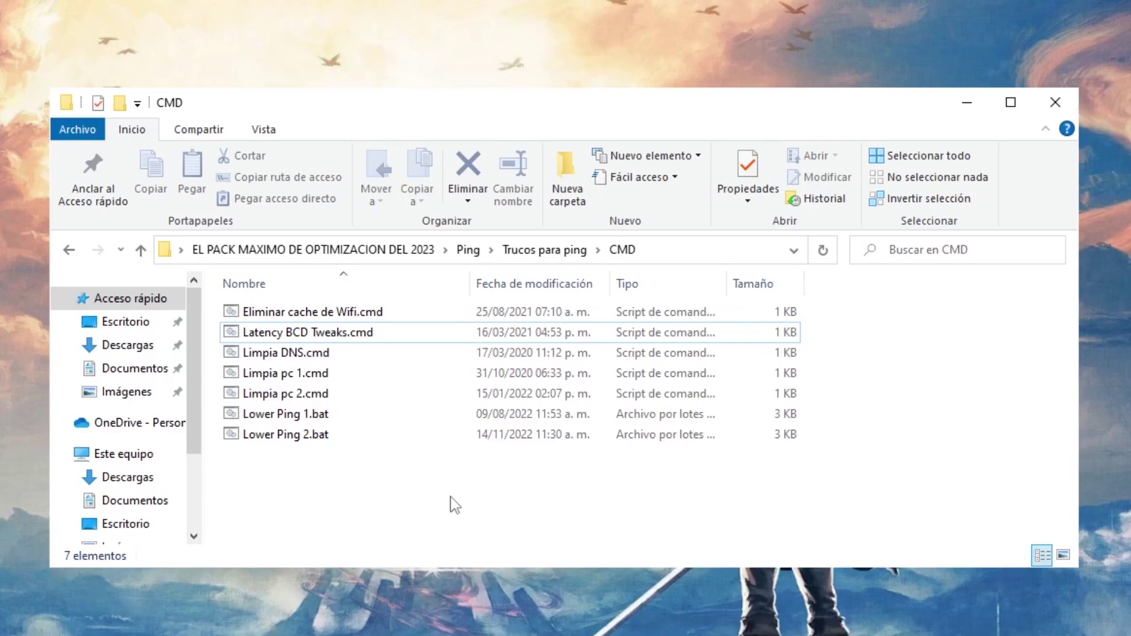
Run Lower Ping 1.bat as administrator and close its console window
right_click(294, 416)
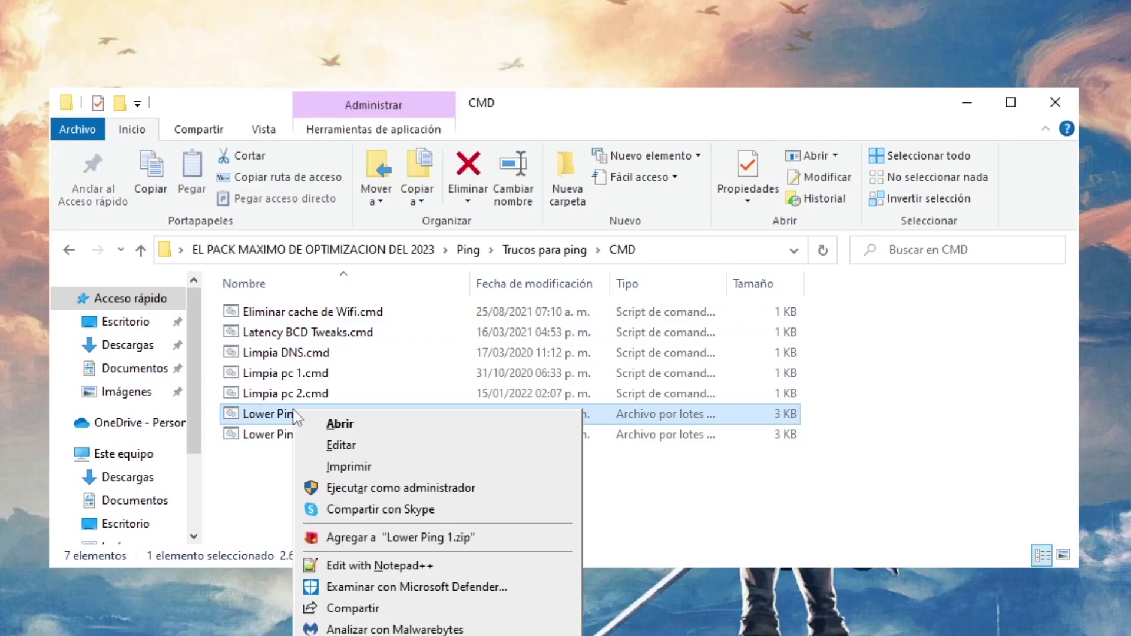
click(417, 493)
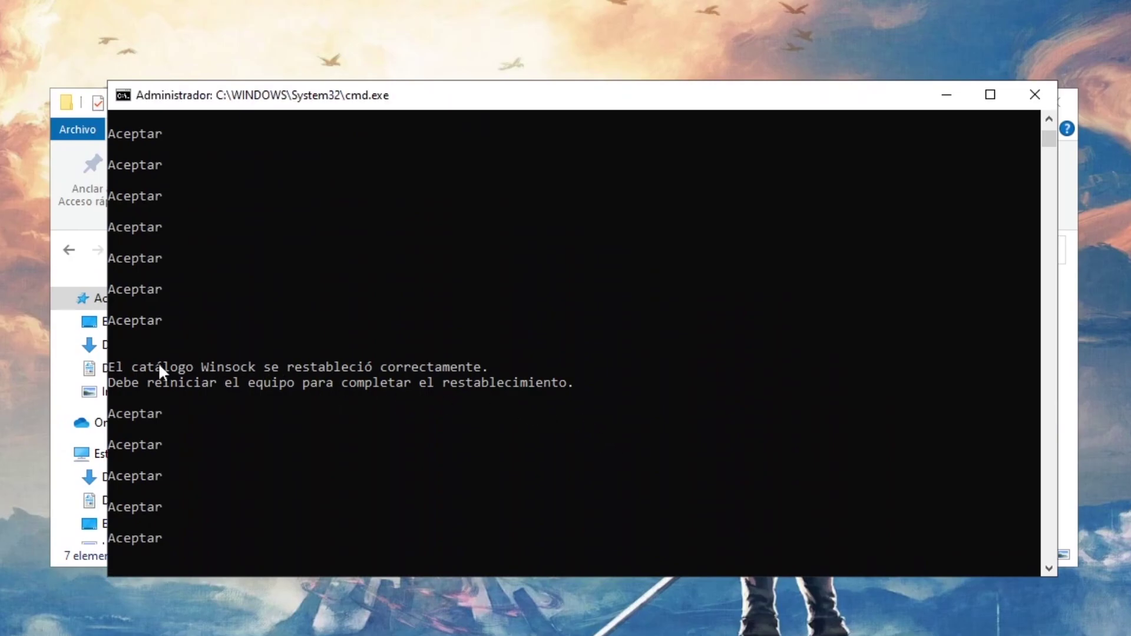
drag(149, 382, 526, 397)
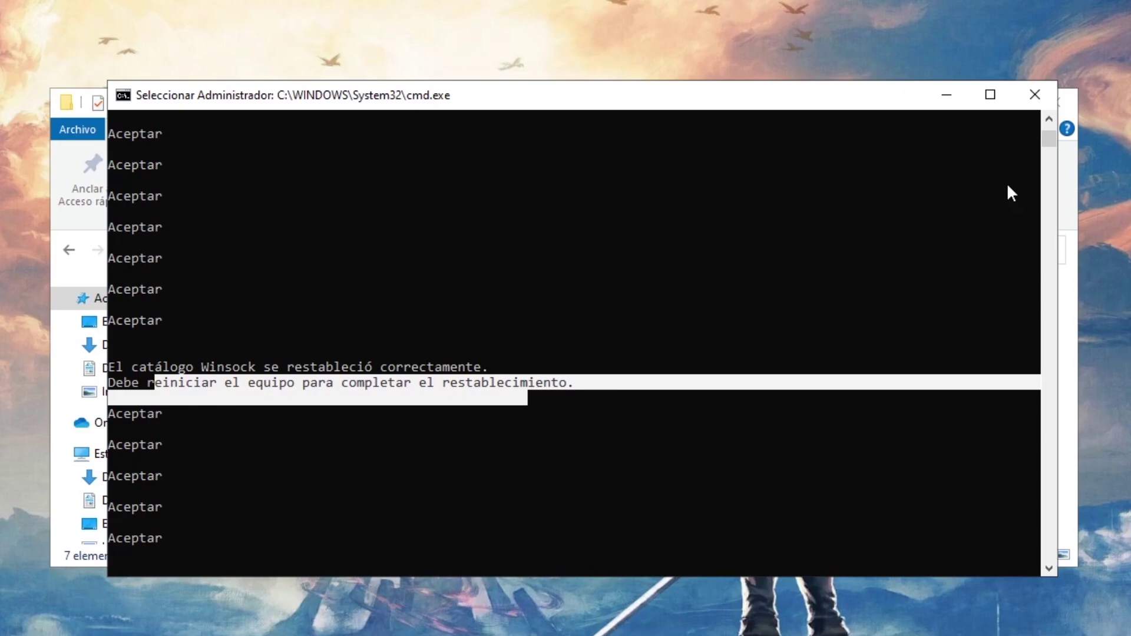
click(1034, 95)
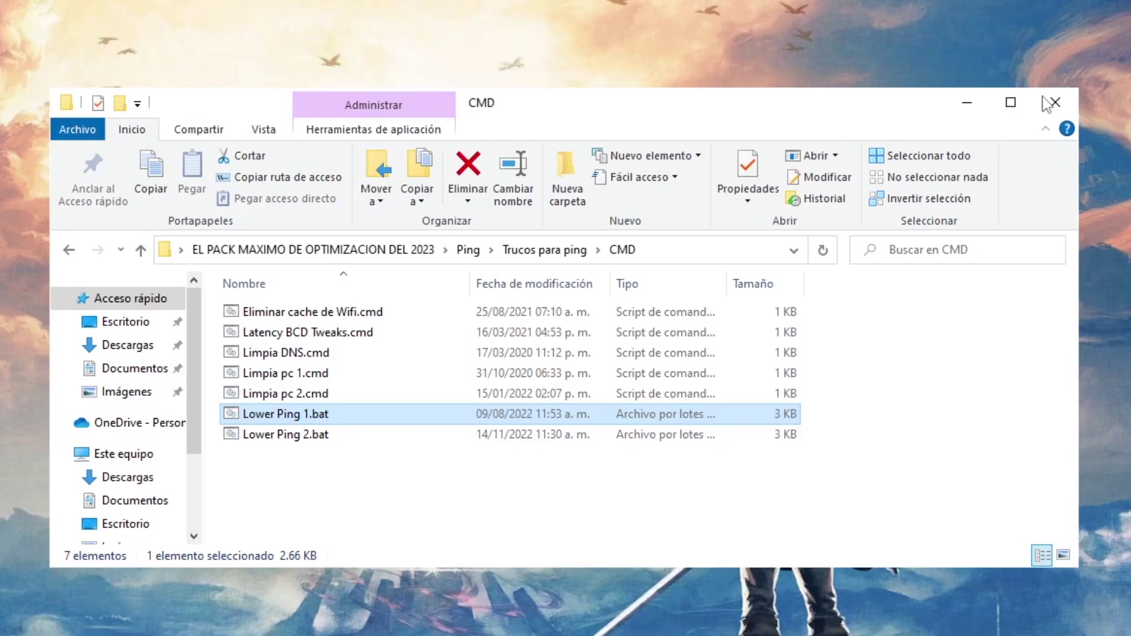
Go back to the Trucos para ping folder and open its Registro folder
key(alt+Left)
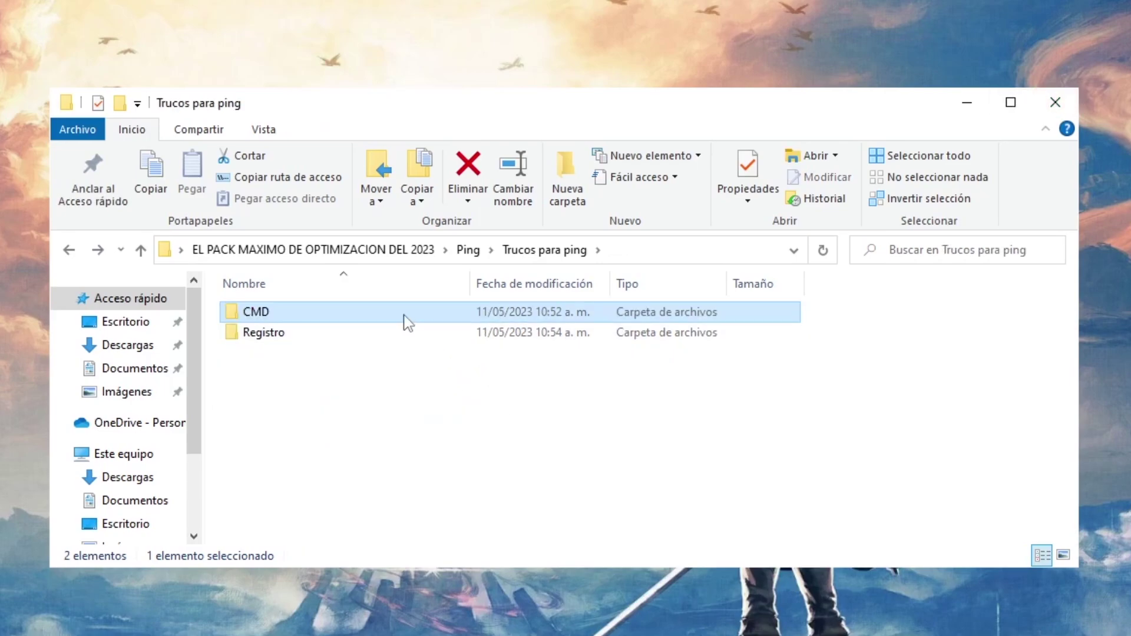
click(337, 379)
drag(338, 378, 732, 322)
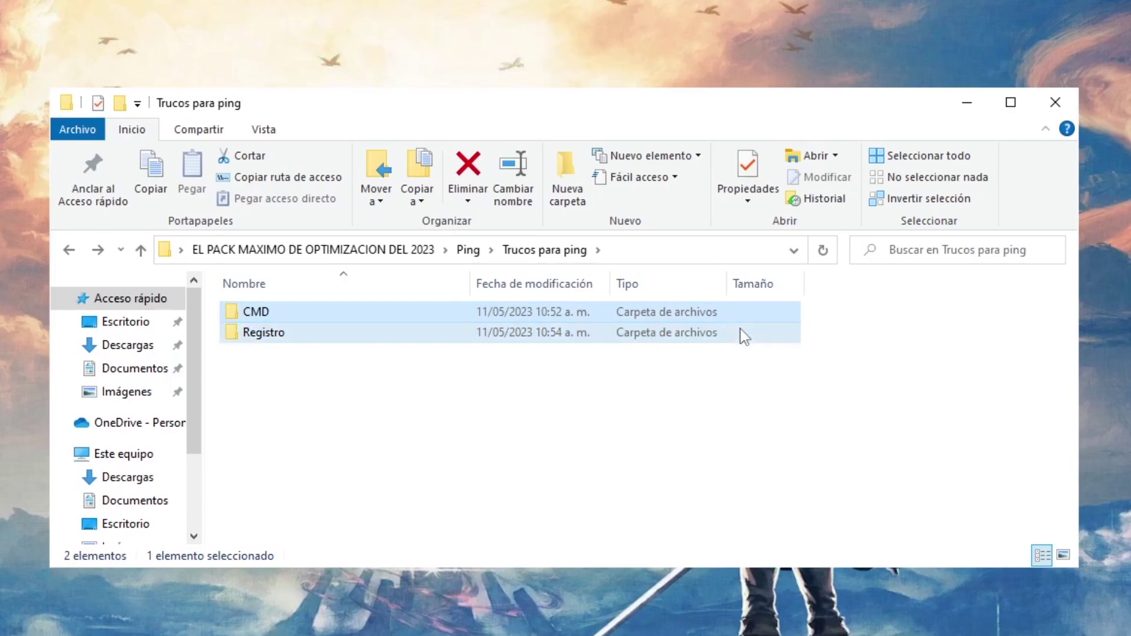
double_click(740, 333)
drag(378, 537, 863, 419)
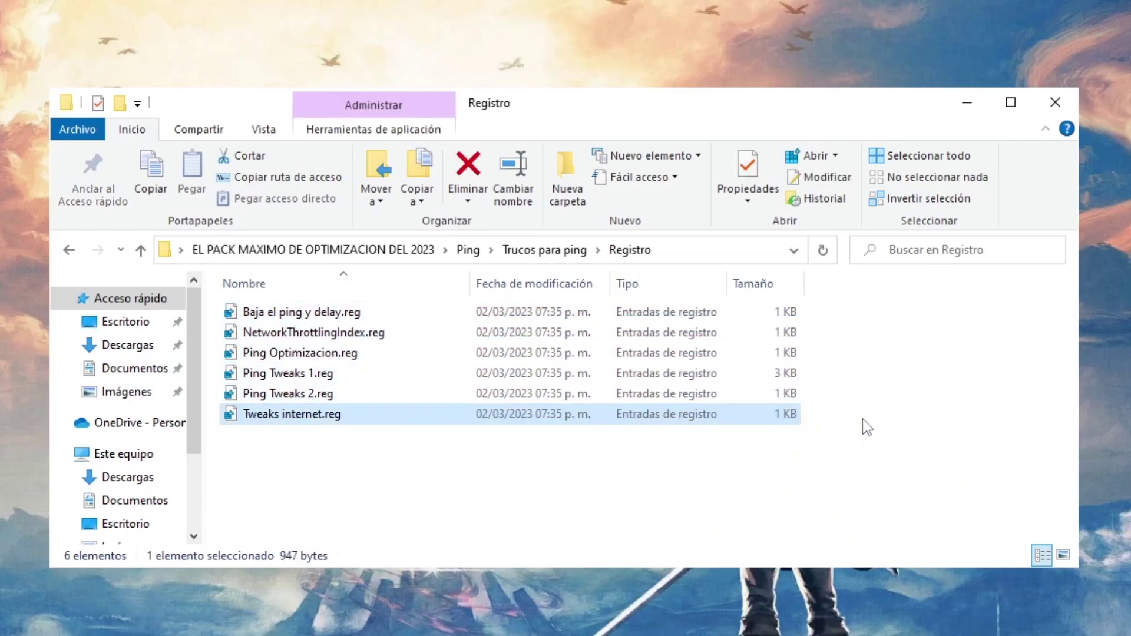
Merge NetworkThrottlingIndex.reg into the Windows registry, accept the confirmations and clear the file selection
double_click(440, 342)
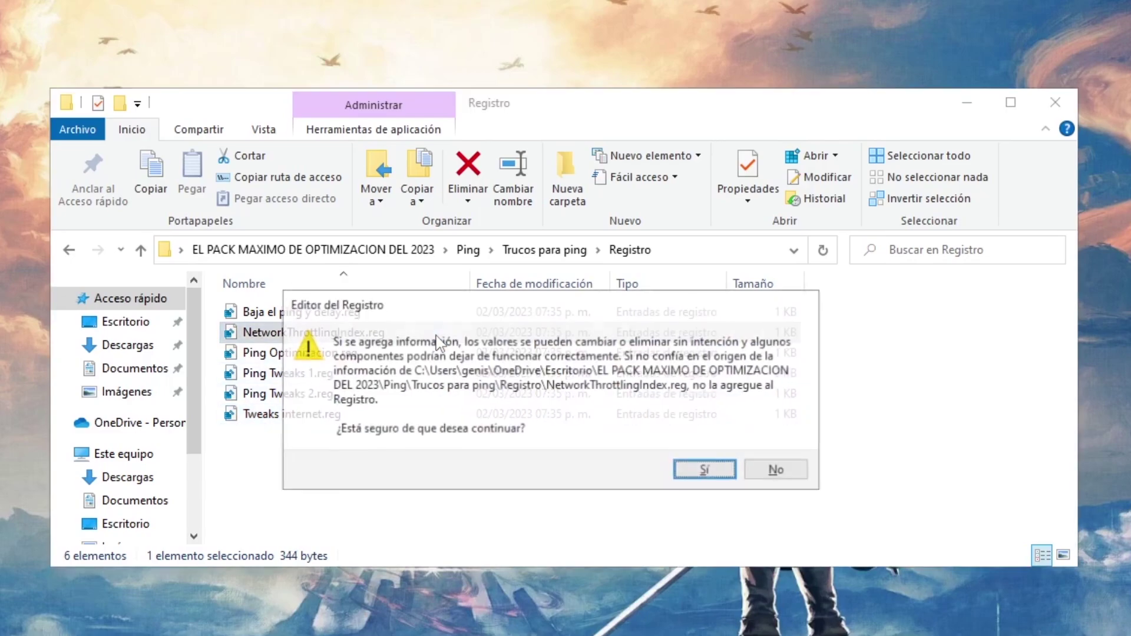
click(719, 471)
key(Return)
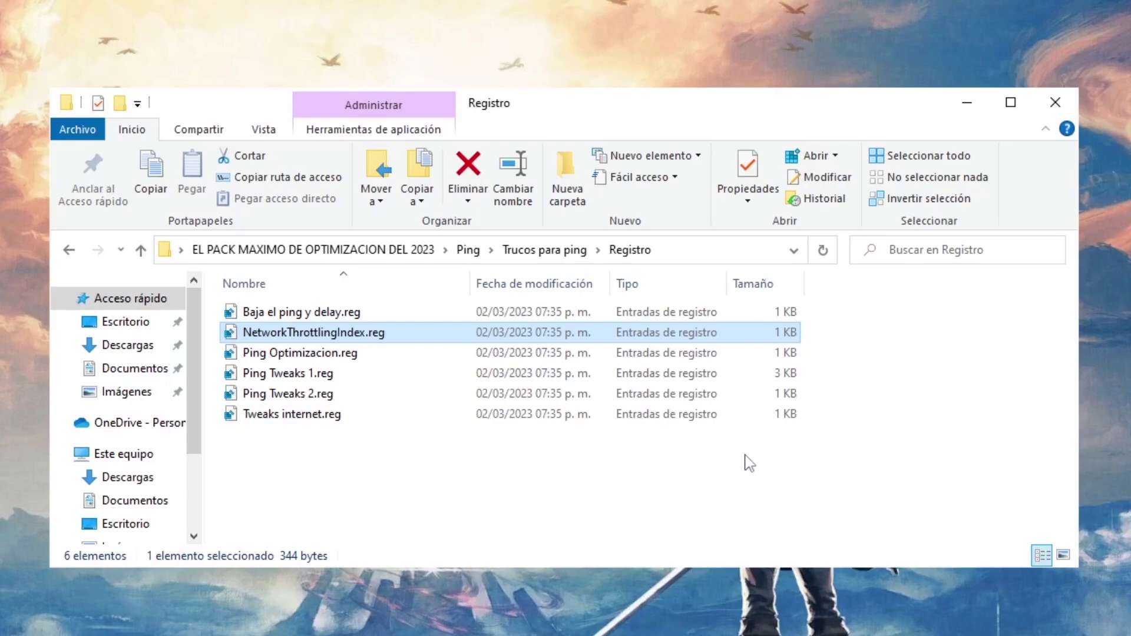
drag(734, 497, 895, 463)
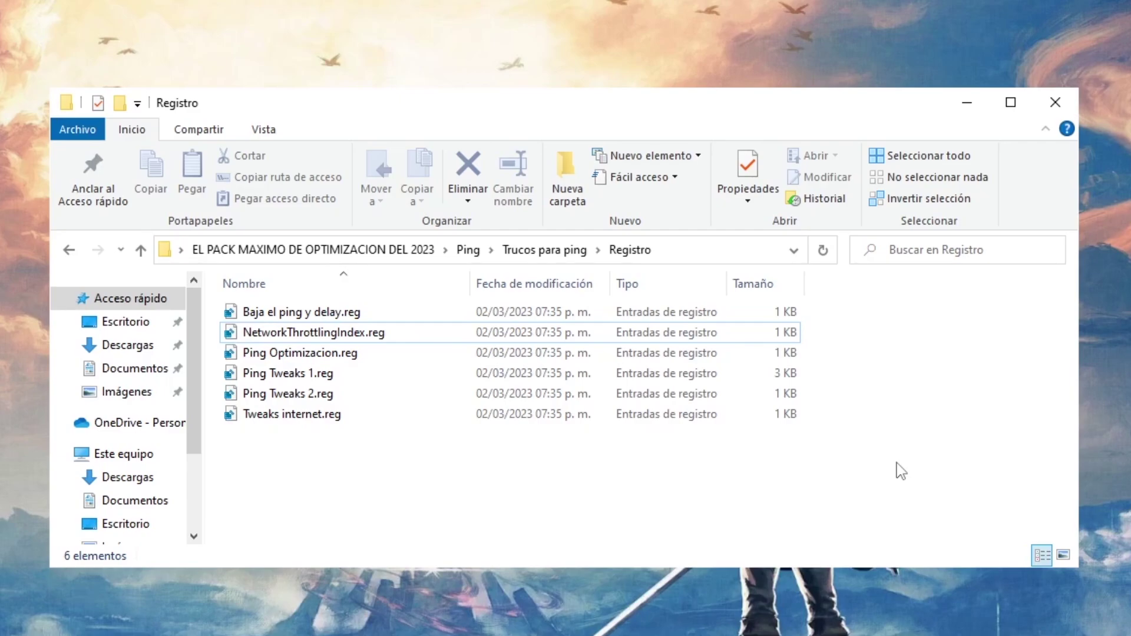
Return from the Registro folder to the optimization pack's main folder
click(75, 253)
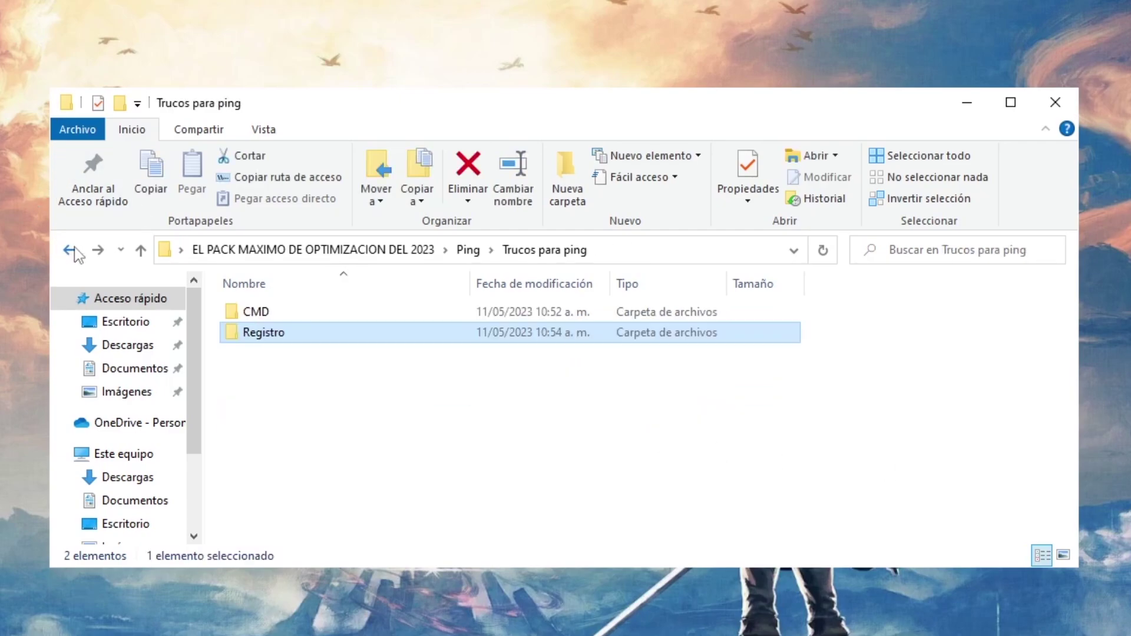
click(76, 253)
click(75, 254)
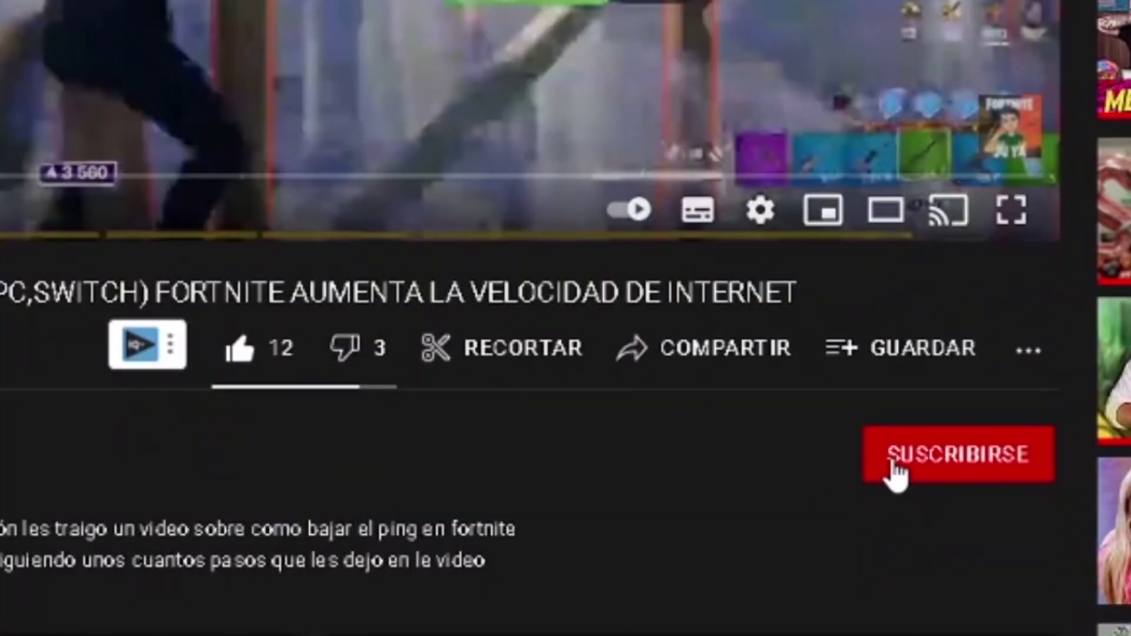
On the YouTube page of the Fortnite ping video, subscribe to the channel and set its notifications to Todas
click(895, 474)
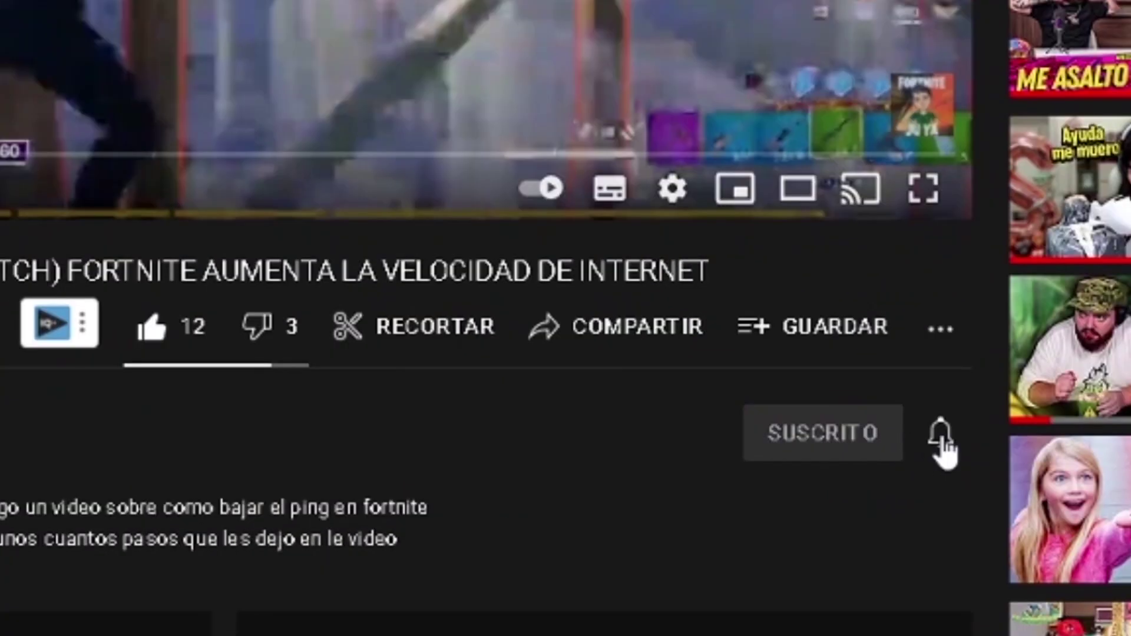
click(1027, 456)
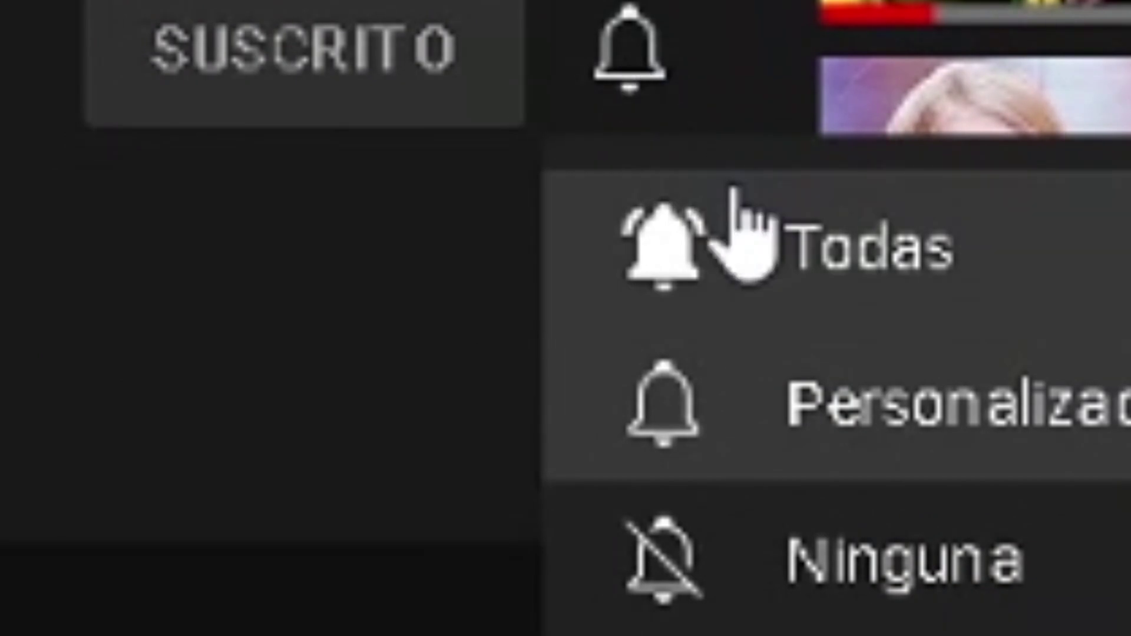
click(788, 236)
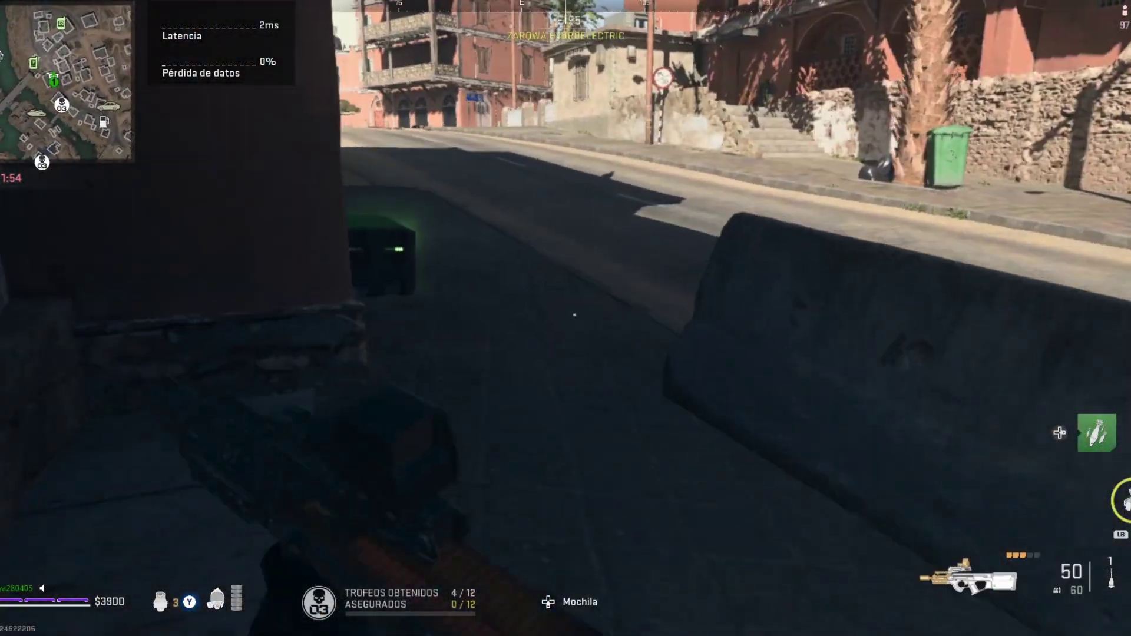
key(f)
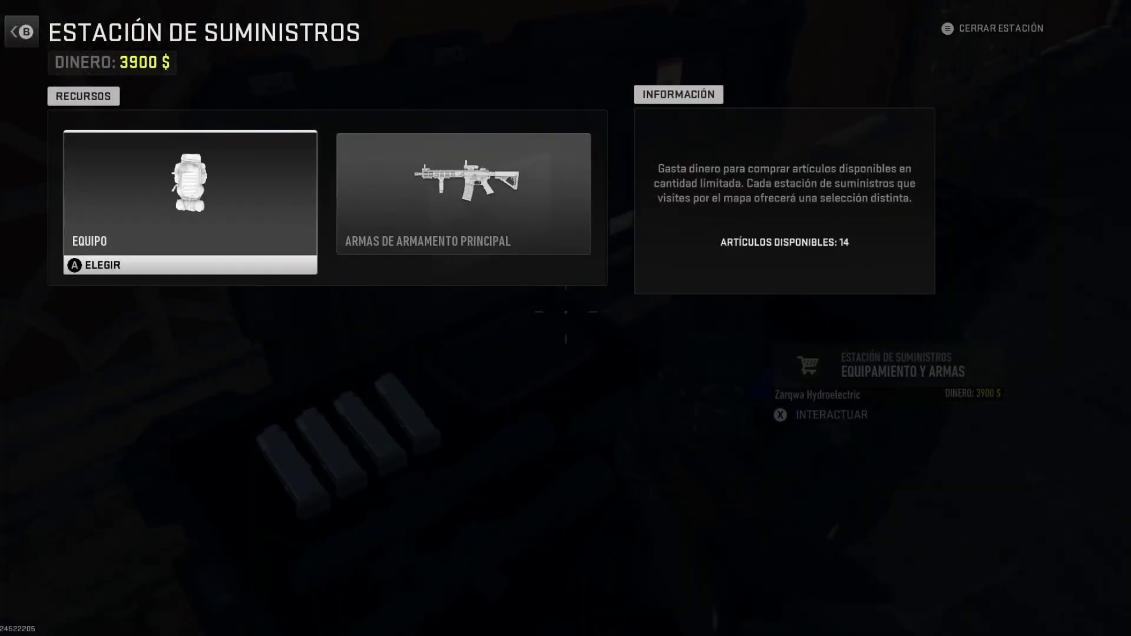
key(Escape)
key(Escape)
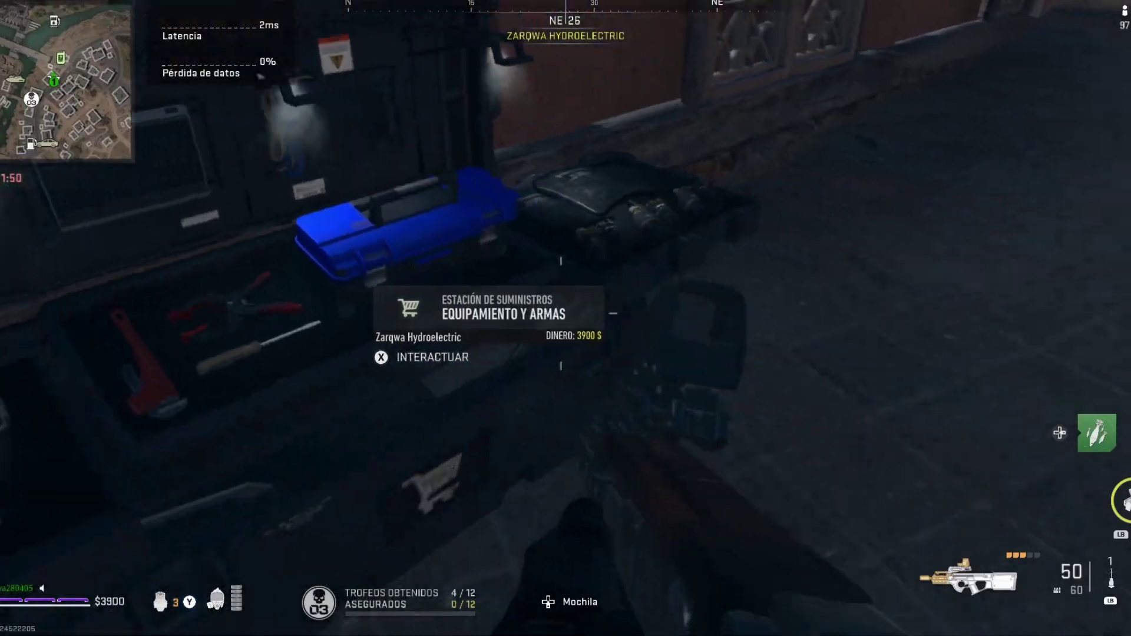